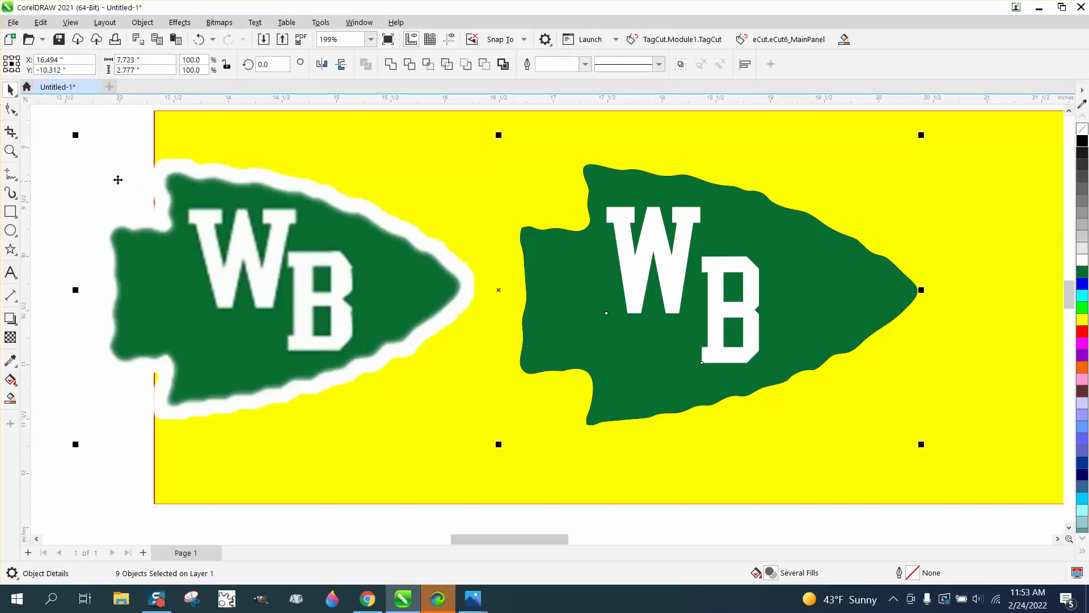
# - Shift the logo artwork down-right, then select the yellow rectangle and the blurry WB bitmap
pyautogui.moveTo(245, 193); pyautogui.dragTo(268, 204)
pyautogui.moveTo(335, 227); pyautogui.dragTo(410, 241)
pyautogui.click(164, 179)
pyautogui.click(389, 227)
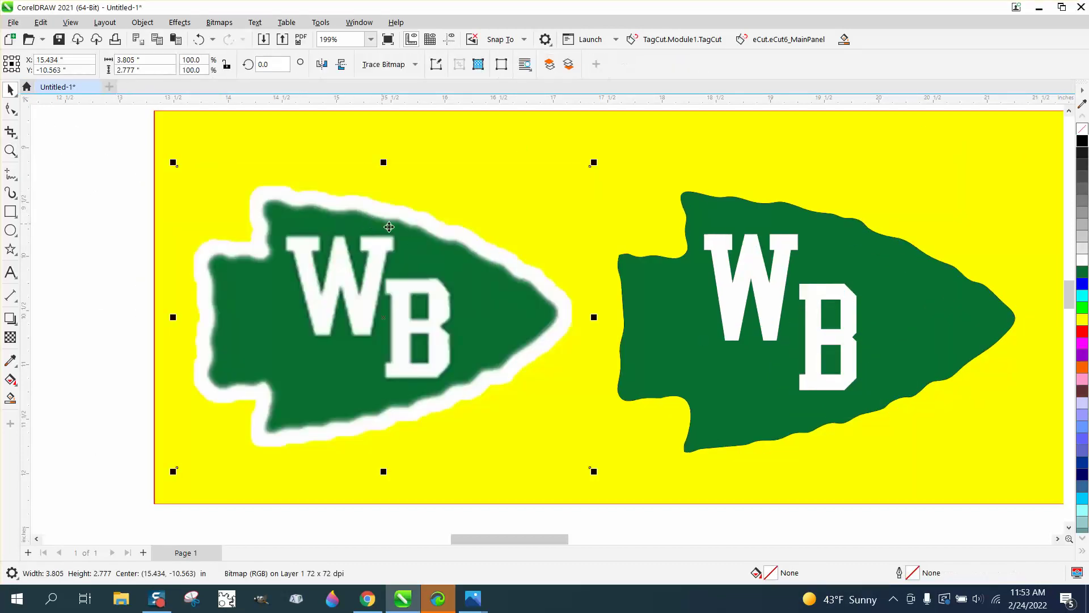
pyautogui.scroll(-1, 389, 227)
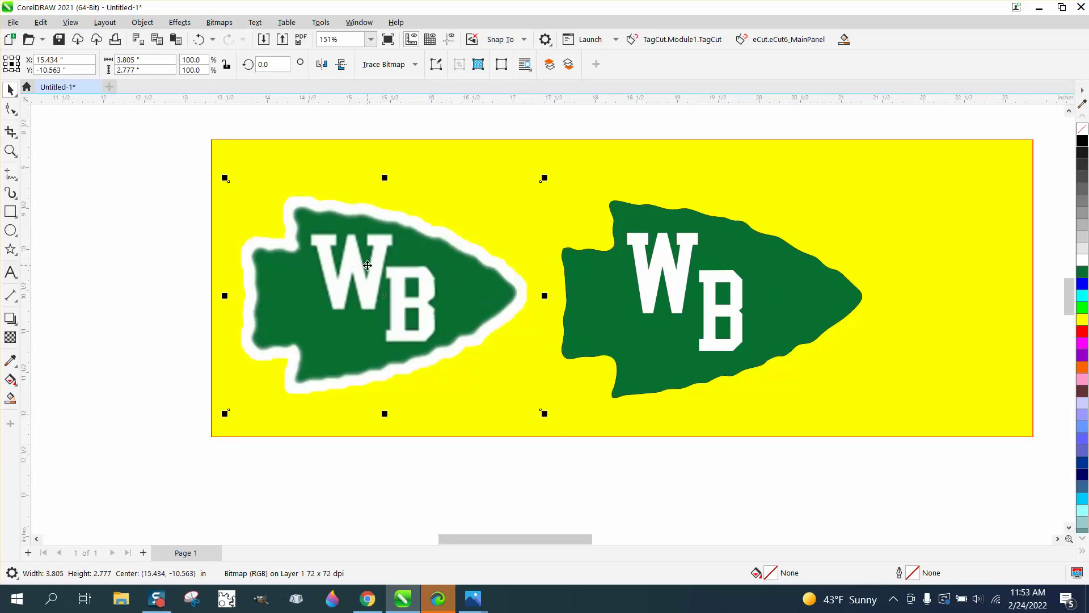
# - Zoom in on the left W, then marquee-select every part of the right vector arrowhead
pyautogui.click(10, 150)
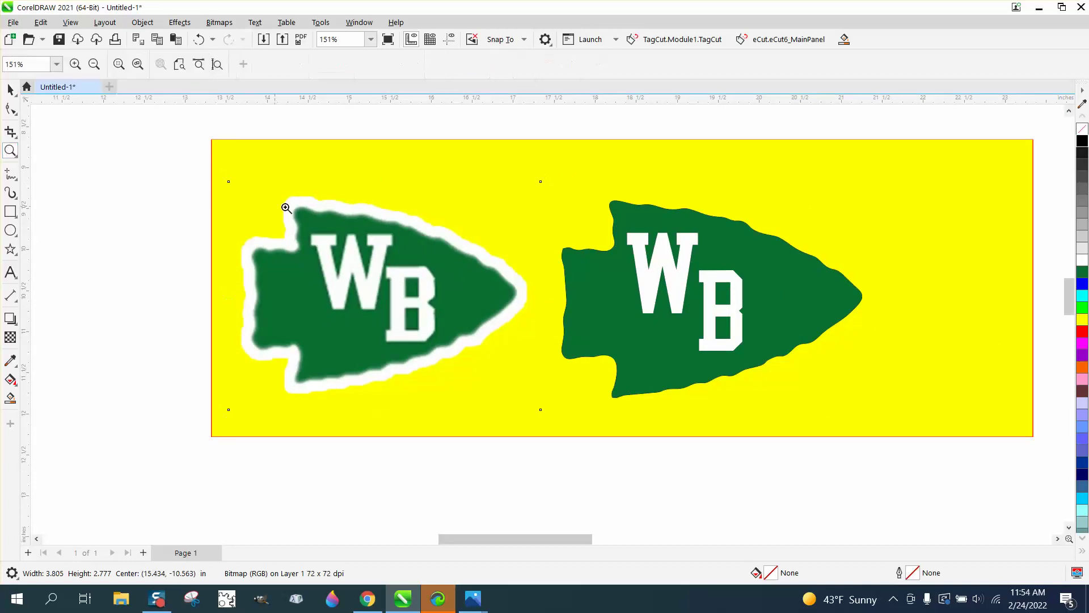
pyautogui.moveTo(288, 207); pyautogui.dragTo(403, 279)
pyautogui.scroll(-6, 295, 204)
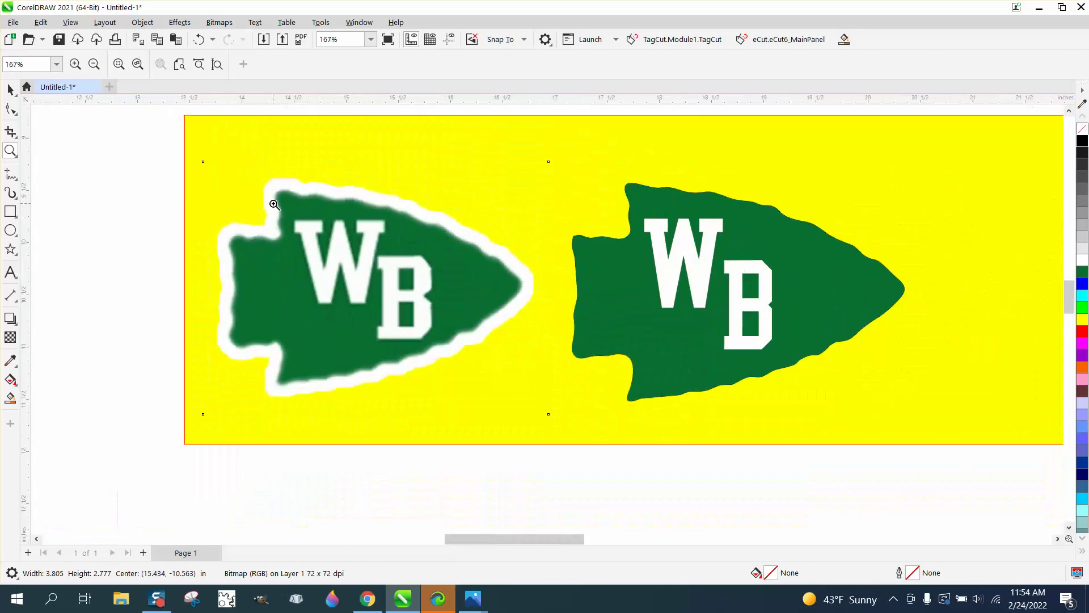
pyautogui.click(10, 89)
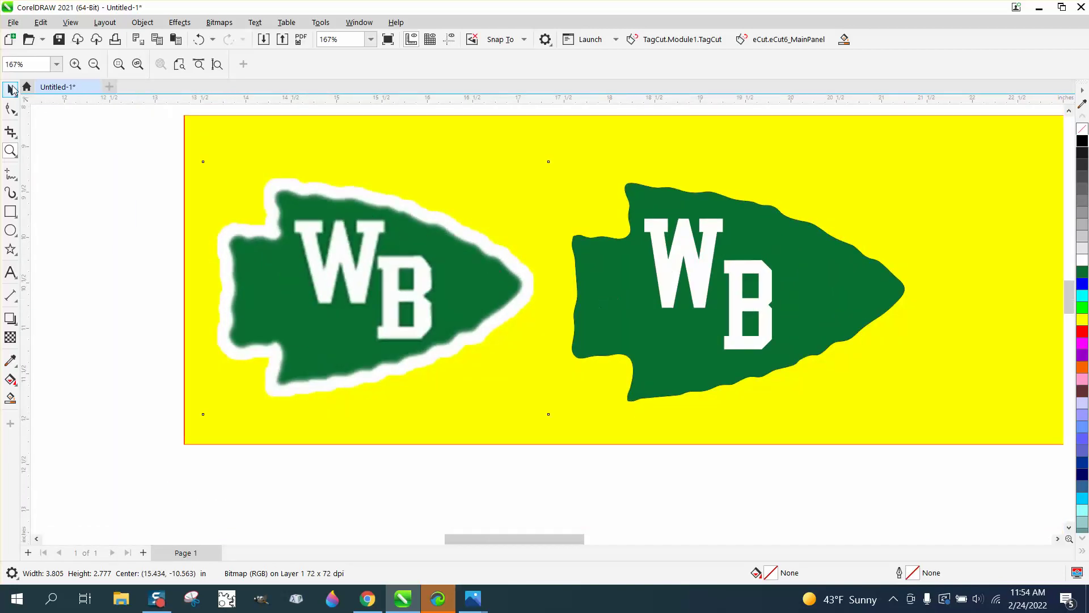
pyautogui.scroll(-1, 718, 354)
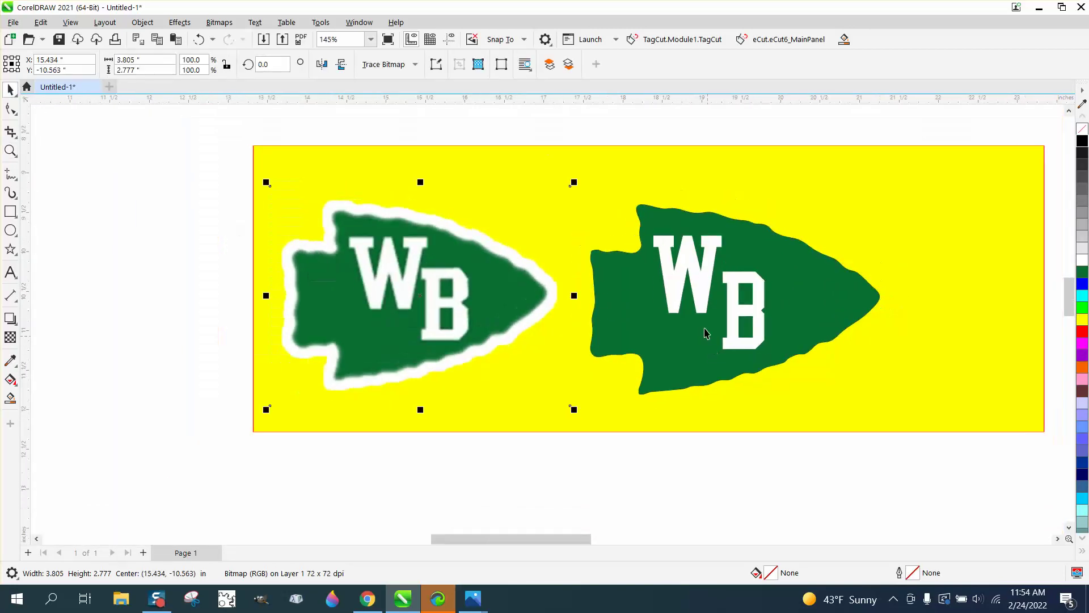
pyautogui.moveTo(577, 138); pyautogui.dragTo(895, 455)
pyautogui.scroll(-1, 955, 482)
# - Move the vector arrowhead upper left, trace the bitmap with Outline Trace > Clipart, and duplicate it
pyautogui.moveTo(807, 382); pyautogui.dragTo(282, 256)
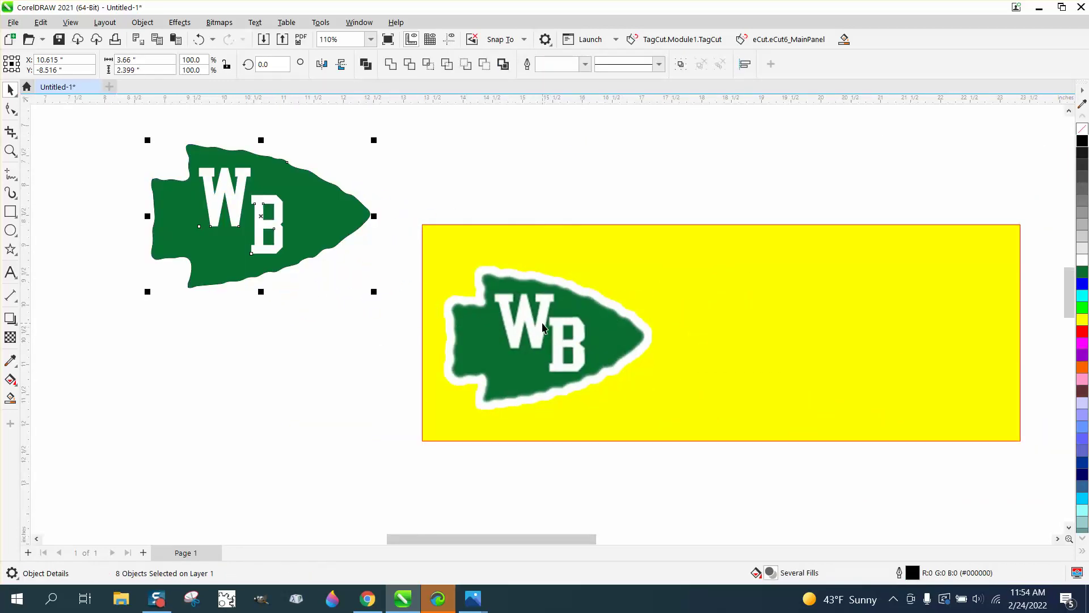
pyautogui.click(539, 325)
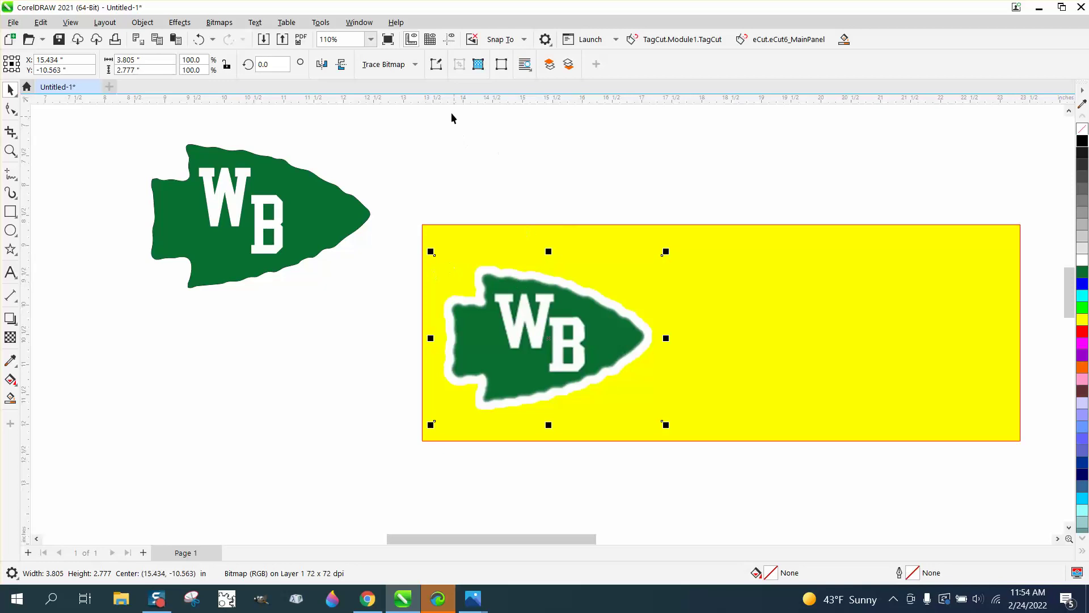
pyautogui.click(416, 66)
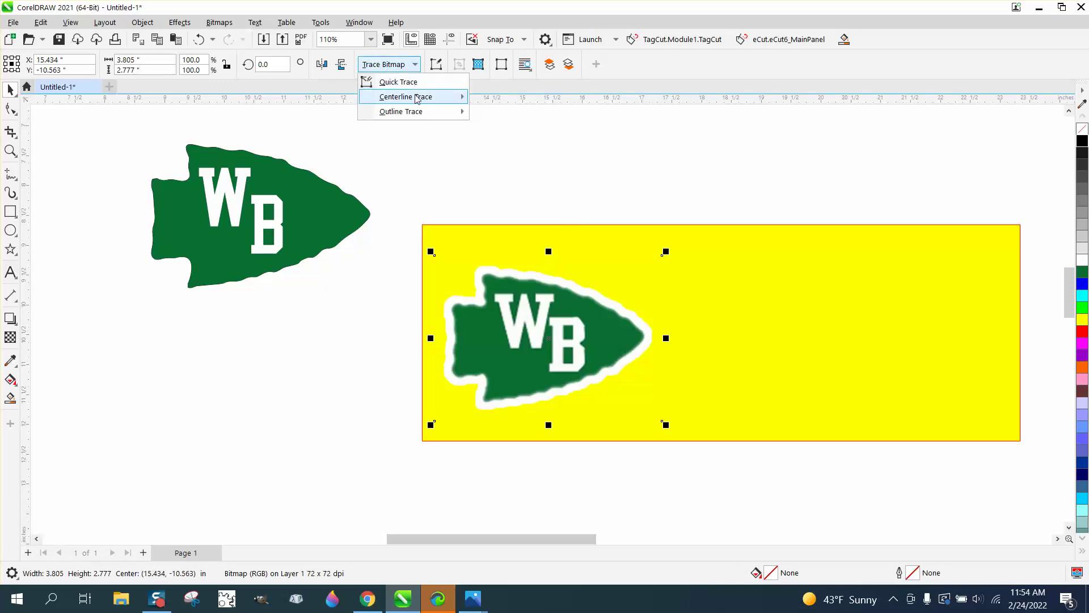
pyautogui.moveTo(415, 113)
pyautogui.click(521, 164)
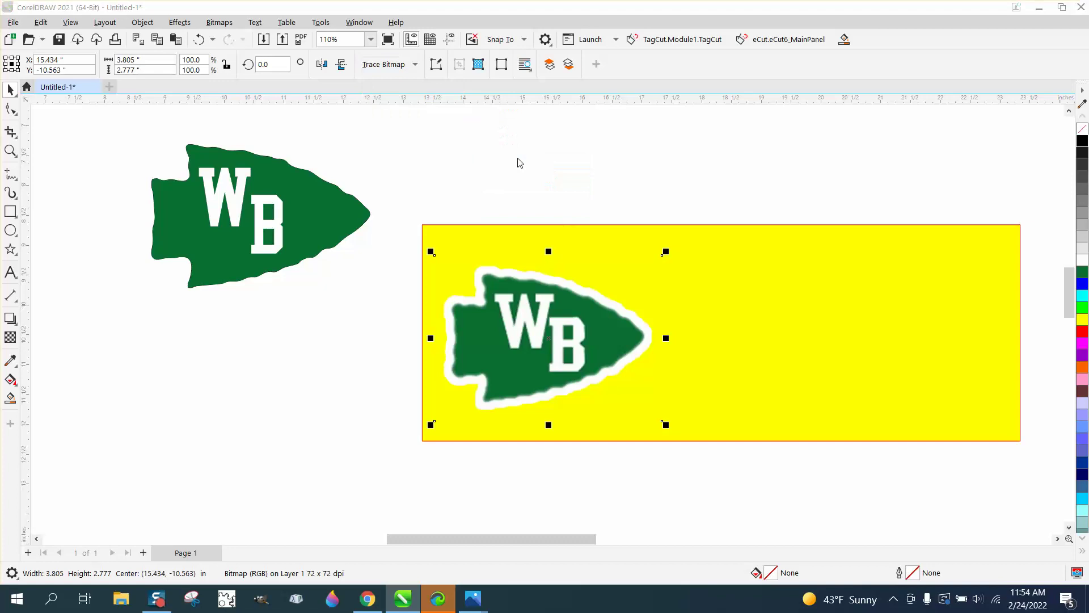
pyautogui.click(771, 493)
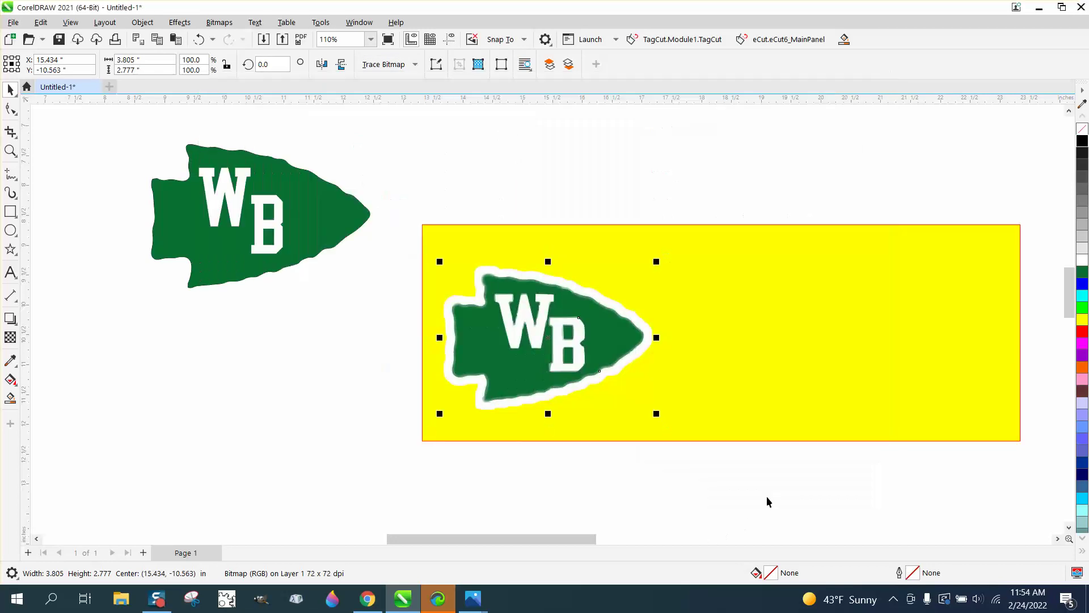
pyautogui.hotkey('ctrl', 'd')
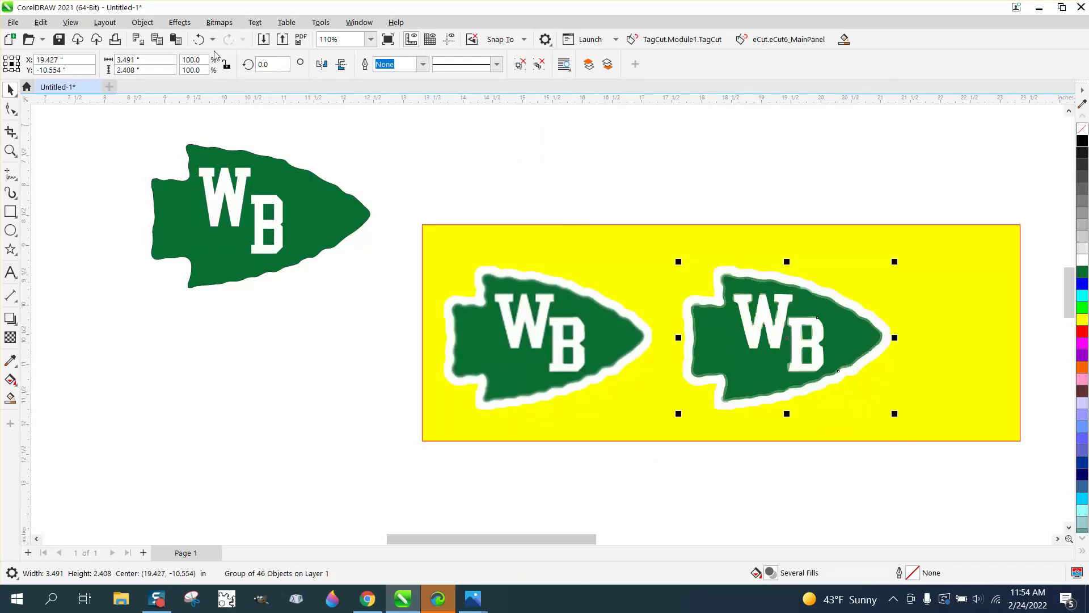
# - Ungroup the traced copy and nudge the green arrowhead curve down out of the way
pyautogui.click(143, 22)
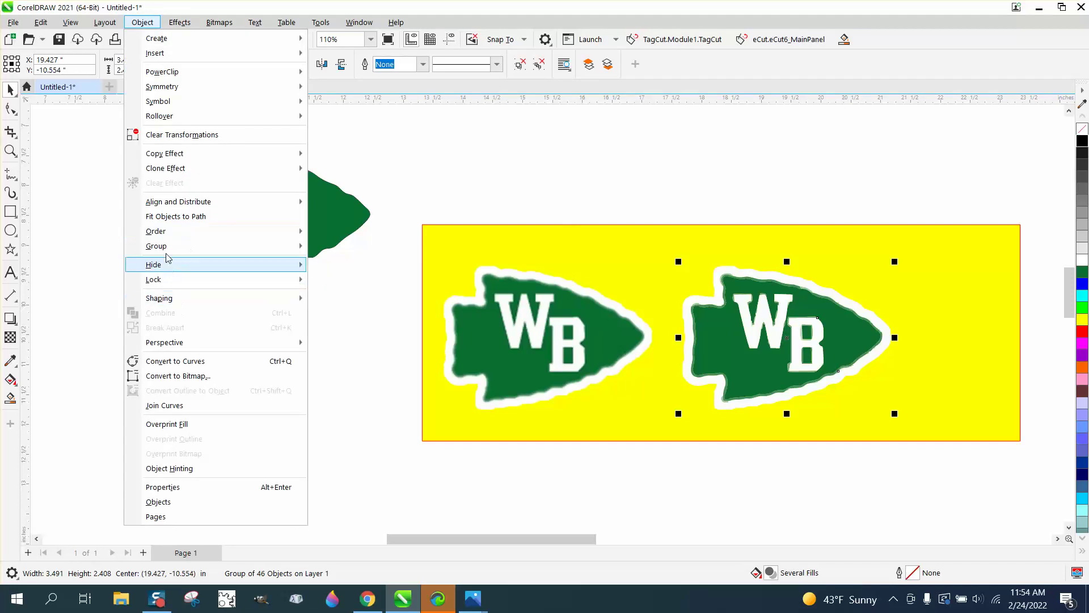
pyautogui.moveTo(168, 248)
pyautogui.click(343, 262)
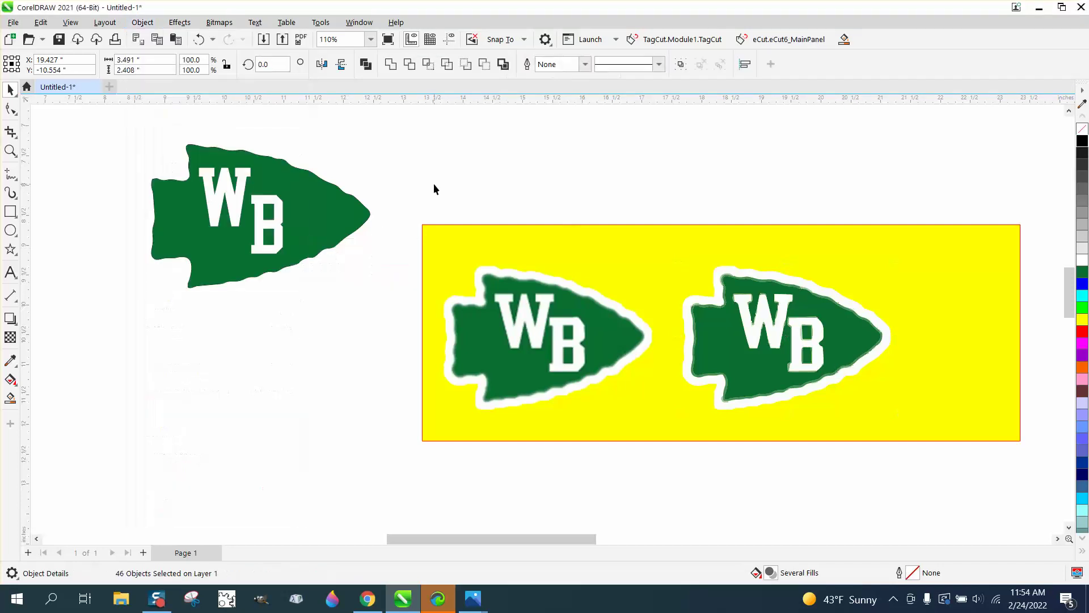
pyautogui.click(754, 360)
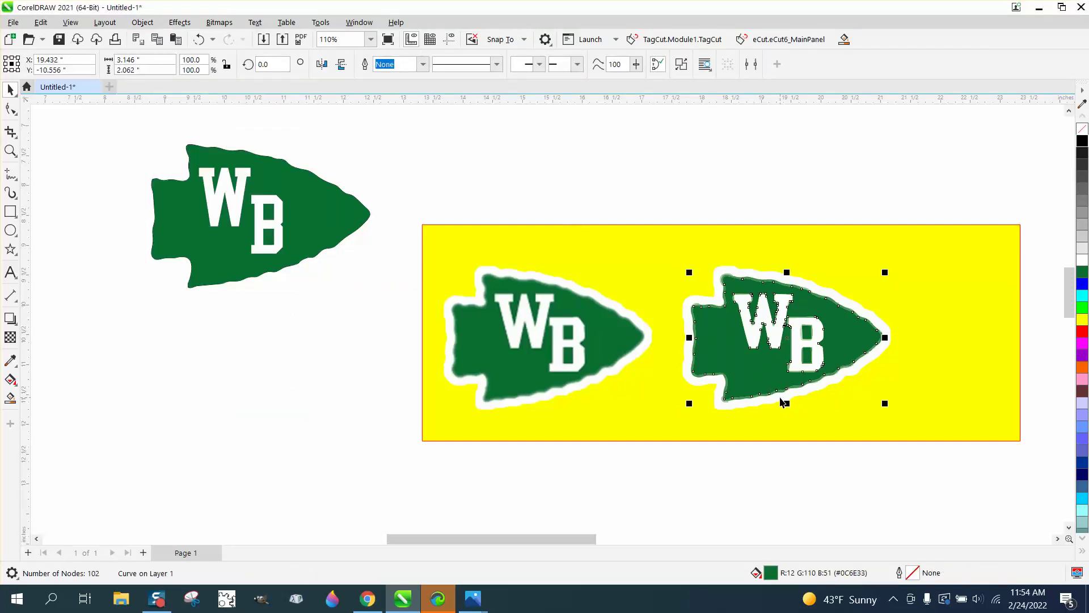
pyautogui.press('Down')
# - Delete the leftover traced pieces and drag the green arrowhead back onto the yellow rectangle
pyautogui.scroll(-2, 557, 337)
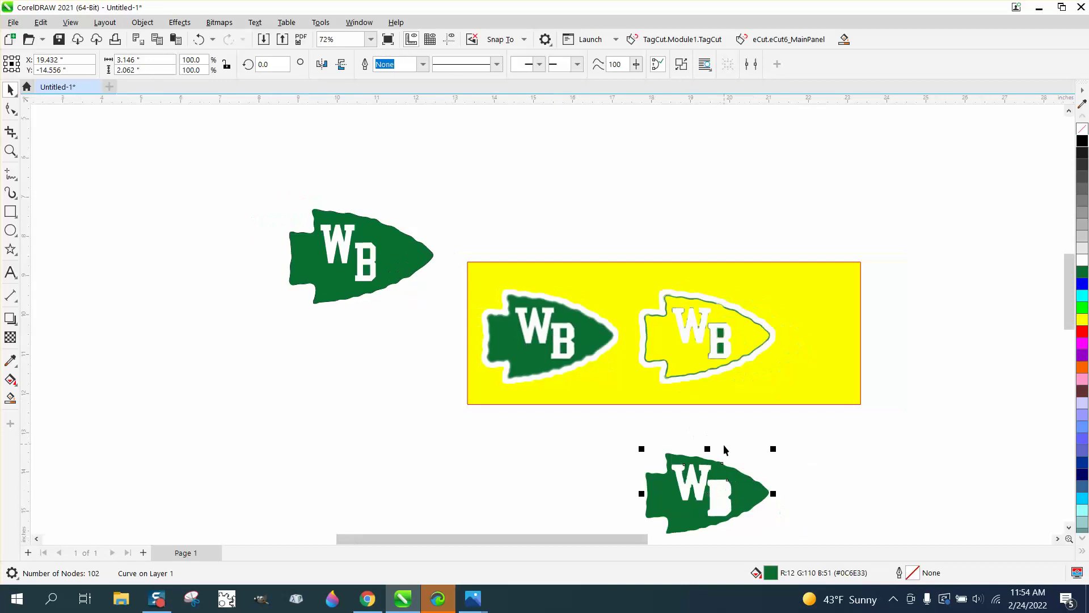
pyautogui.moveTo(628, 262); pyautogui.dragTo(818, 421)
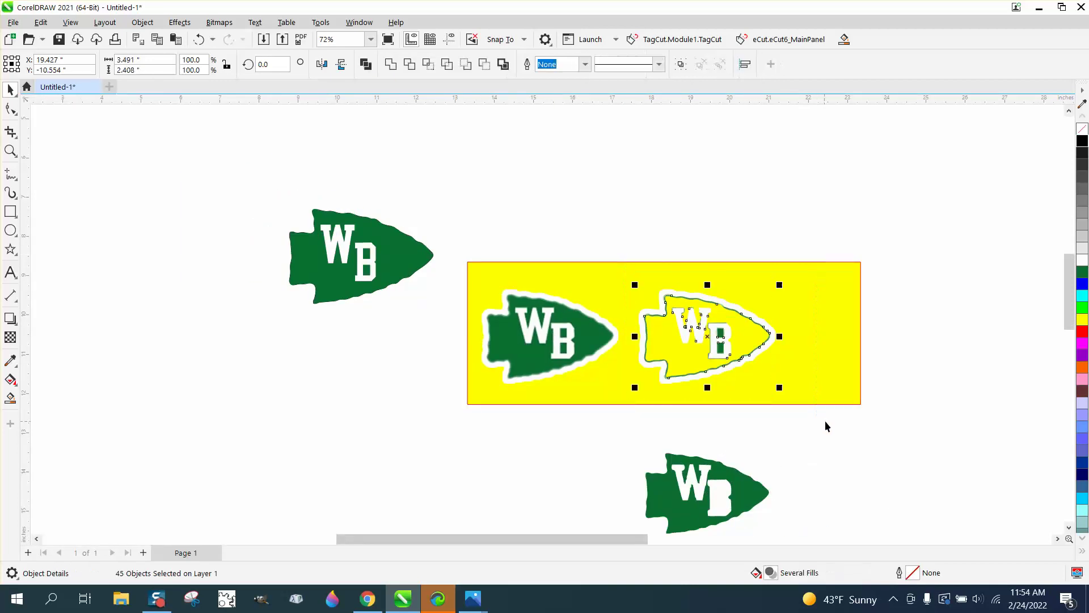
pyautogui.press('Delete')
pyautogui.moveTo(771, 486); pyautogui.dragTo(726, 335)
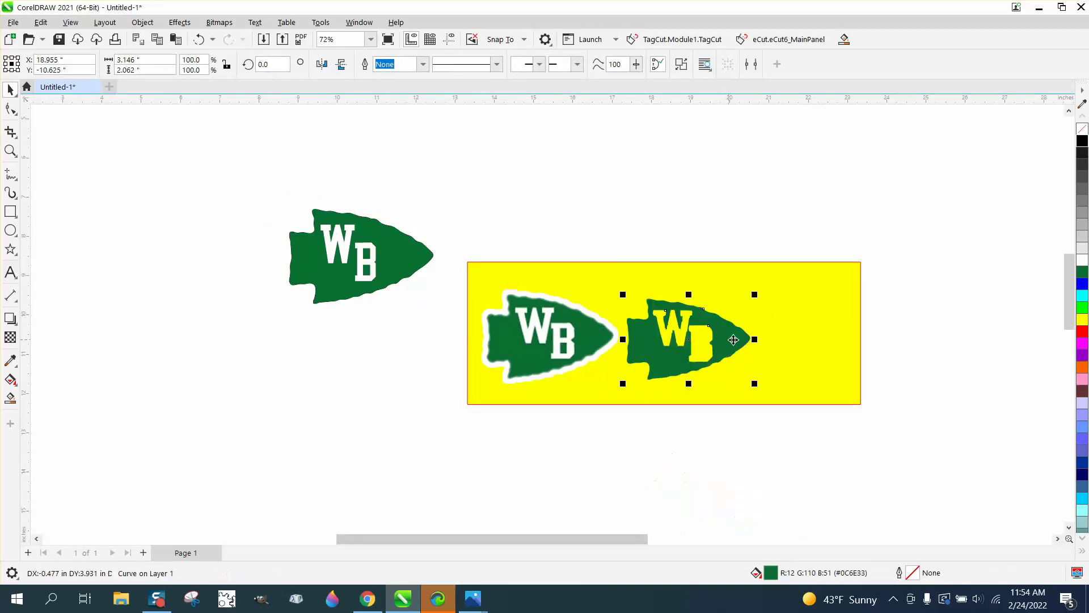
# - Zoom in on the green traced arrowhead, remove its fill and give it a black outline
pyautogui.click(10, 150)
pyautogui.moveTo(590, 275); pyautogui.dragTo(863, 441)
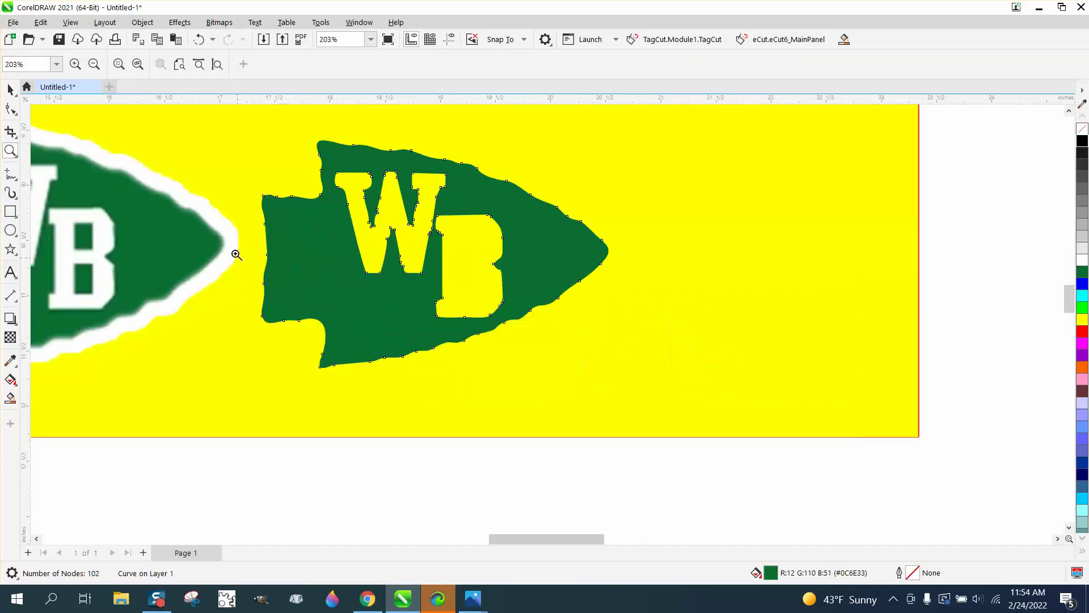
pyautogui.click(10, 90)
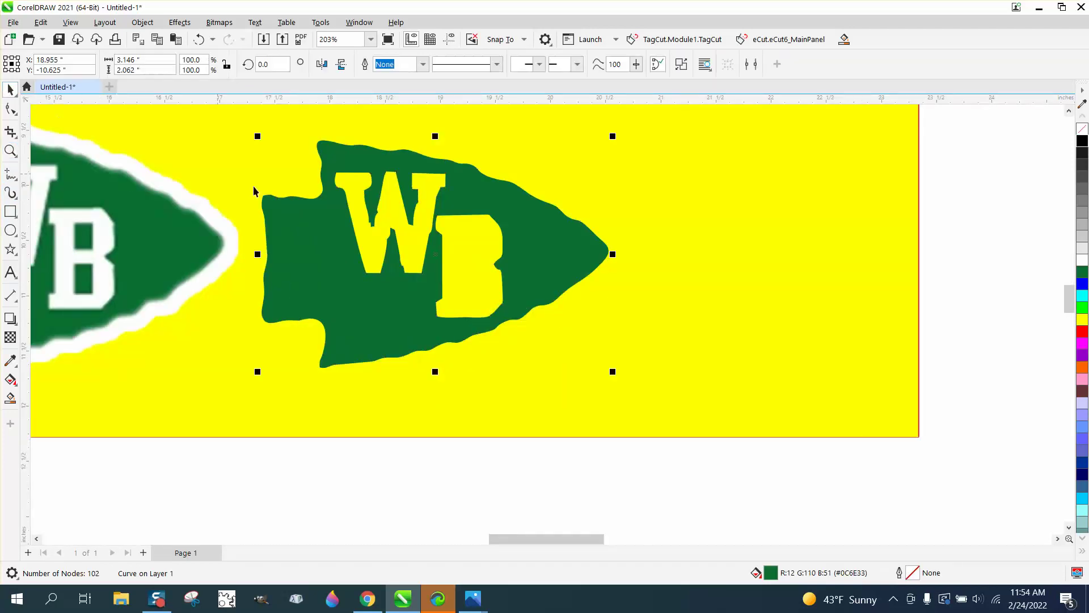
pyautogui.click(1082, 130)
pyautogui.rightClick(1082, 141)
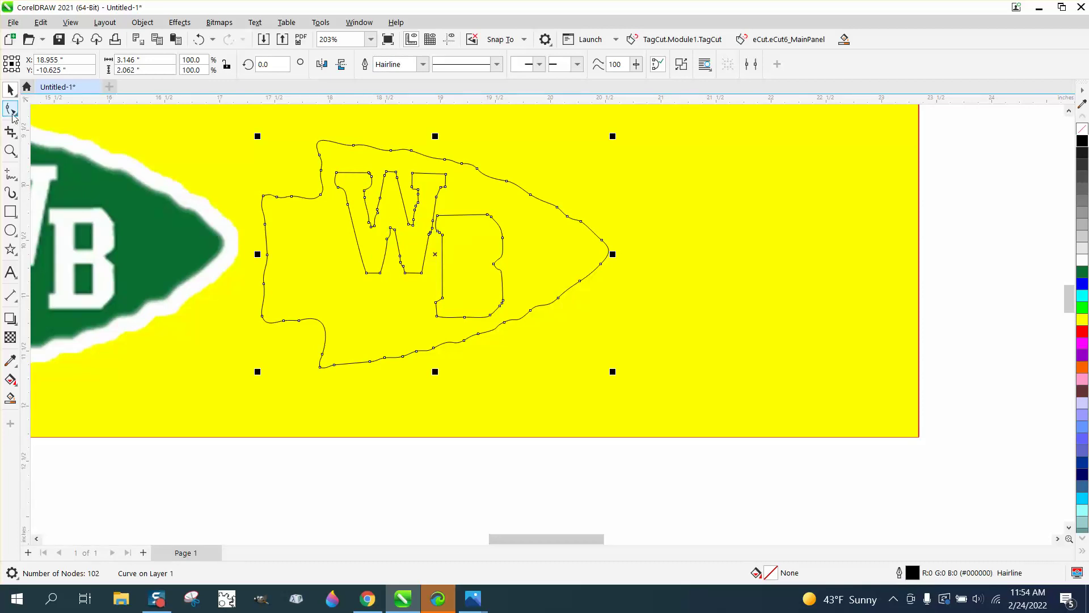
# - Break the arrowhead curve apart and delete the W and B letter outlines
pyautogui.click(142, 22)
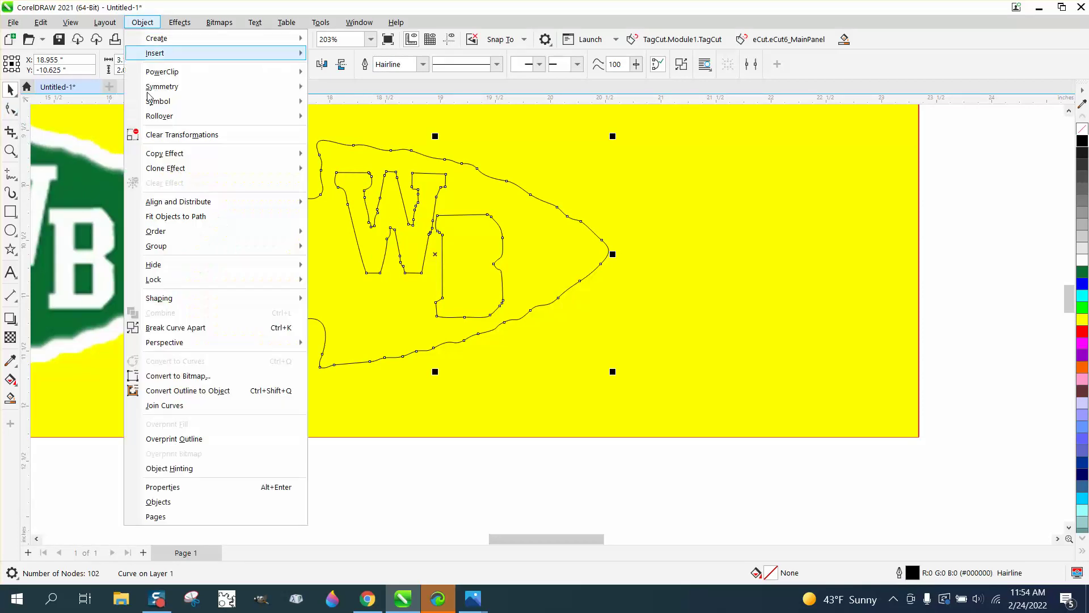
pyautogui.click(176, 327)
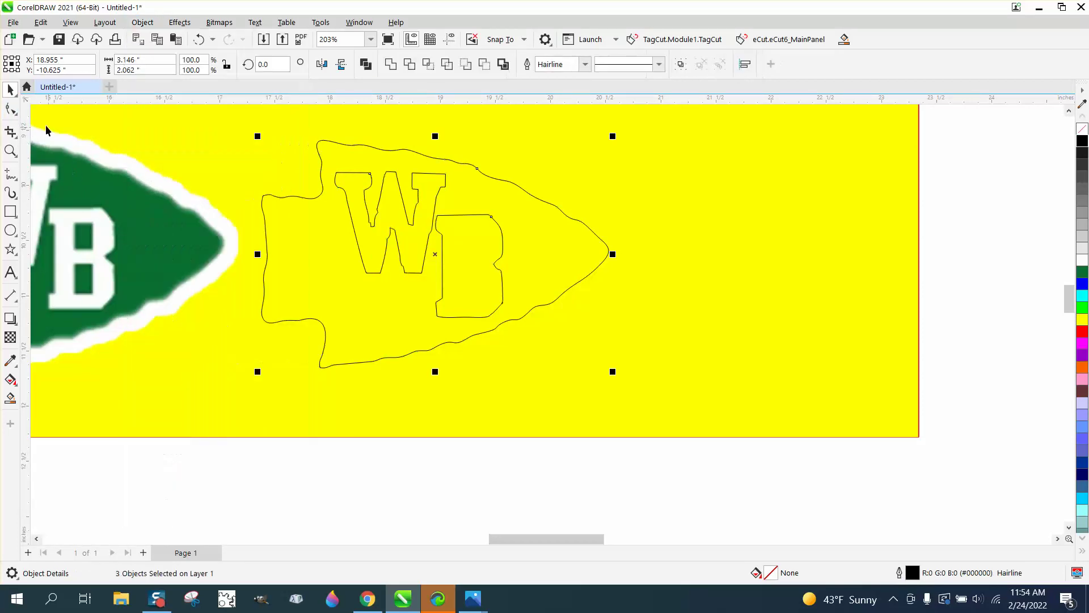
pyautogui.click(417, 417)
pyautogui.click(408, 270)
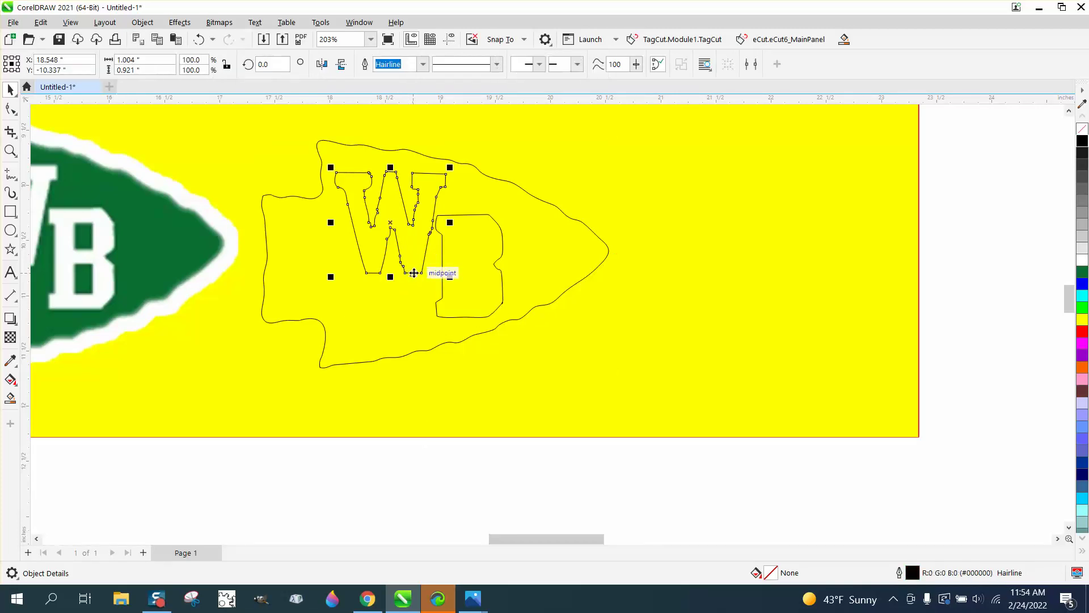
pyautogui.press('Delete')
pyautogui.click(458, 314)
pyautogui.press('Delete')
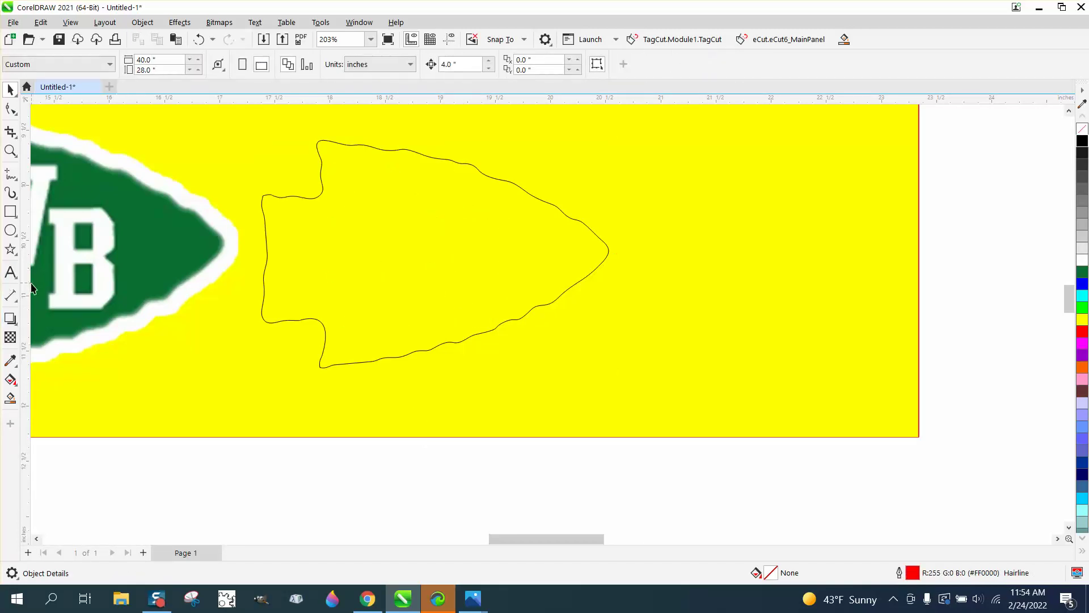
# - Type WB below the logo, enlarge it to about 95 pt, and choose College Block 2.0
pyautogui.click(11, 273)
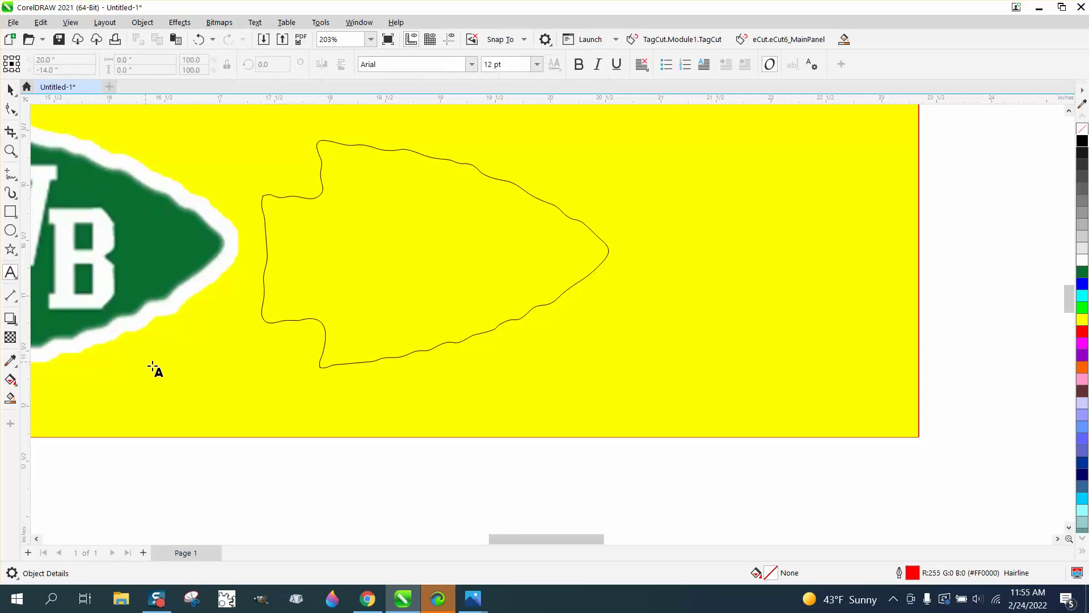
pyautogui.click(171, 387)
pyautogui.write('WB')
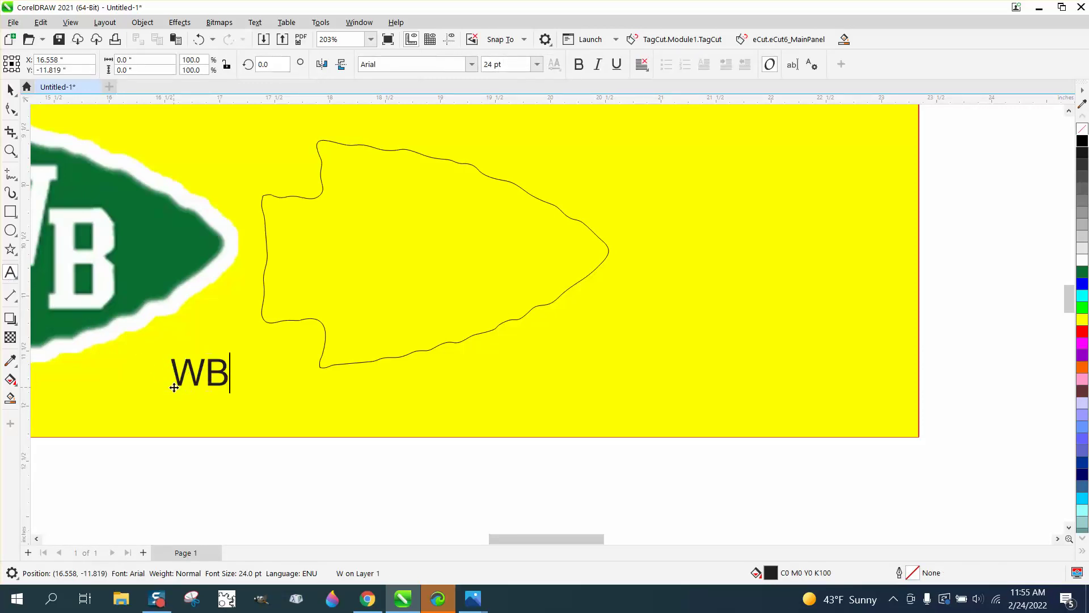
pyautogui.moveTo(232, 389); pyautogui.dragTo(400, 467)
pyautogui.click(471, 64)
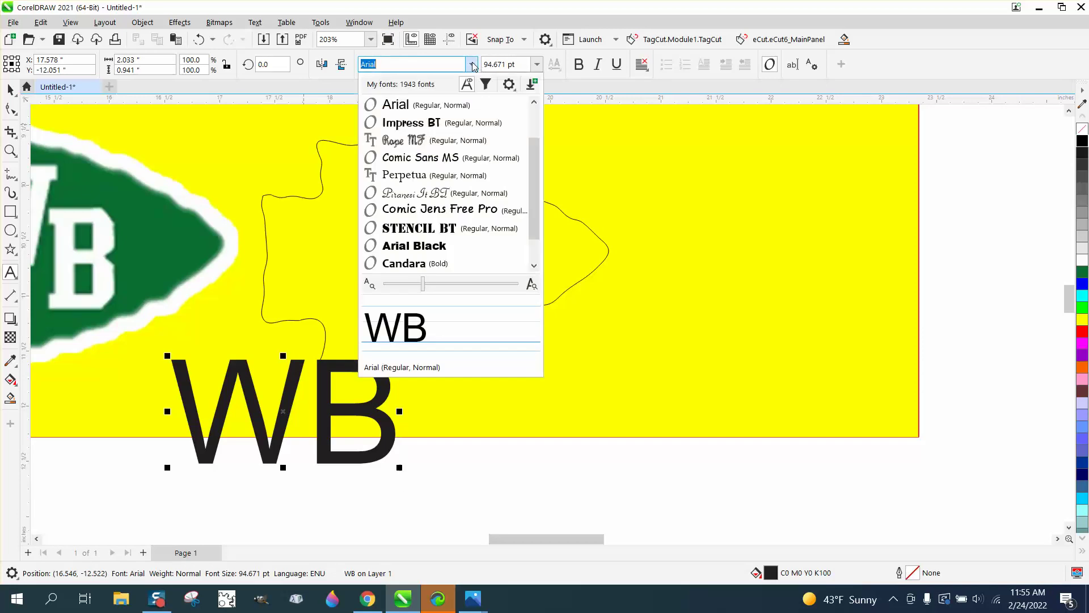
pyautogui.scroll(1, 533, 168)
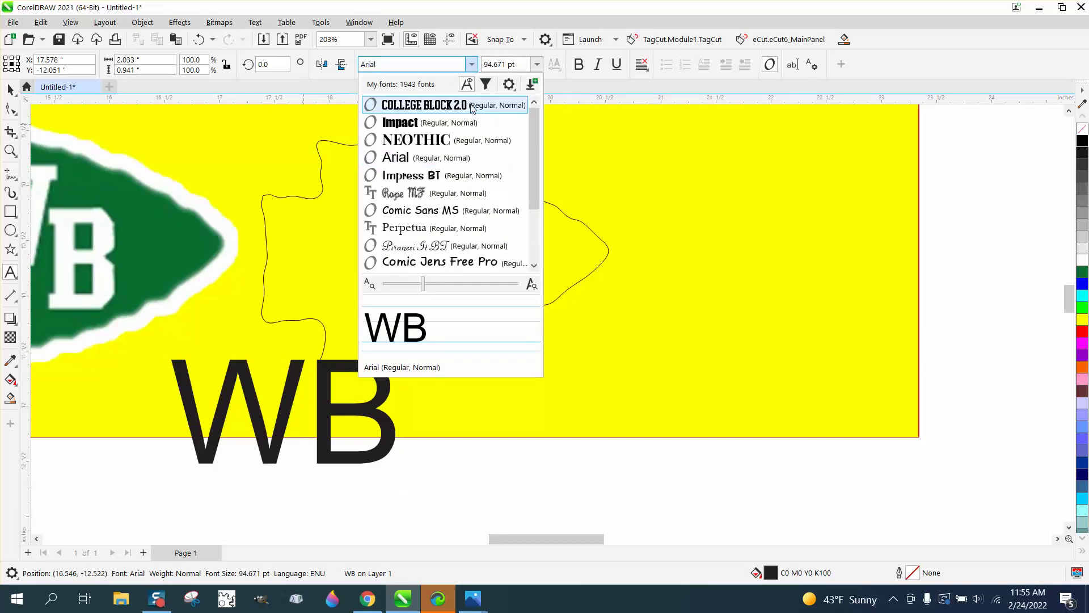
pyautogui.click(397, 105)
pyautogui.click(10, 90)
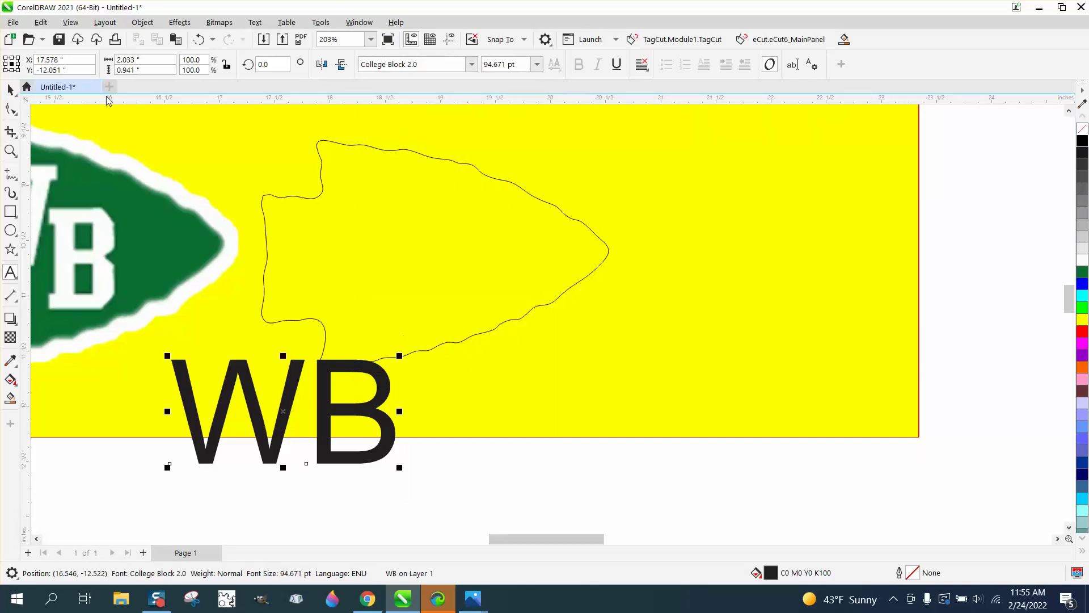
# - Apply College Block 2.0 to the WB text object and break it into separate W and B letters
pyautogui.click(472, 64)
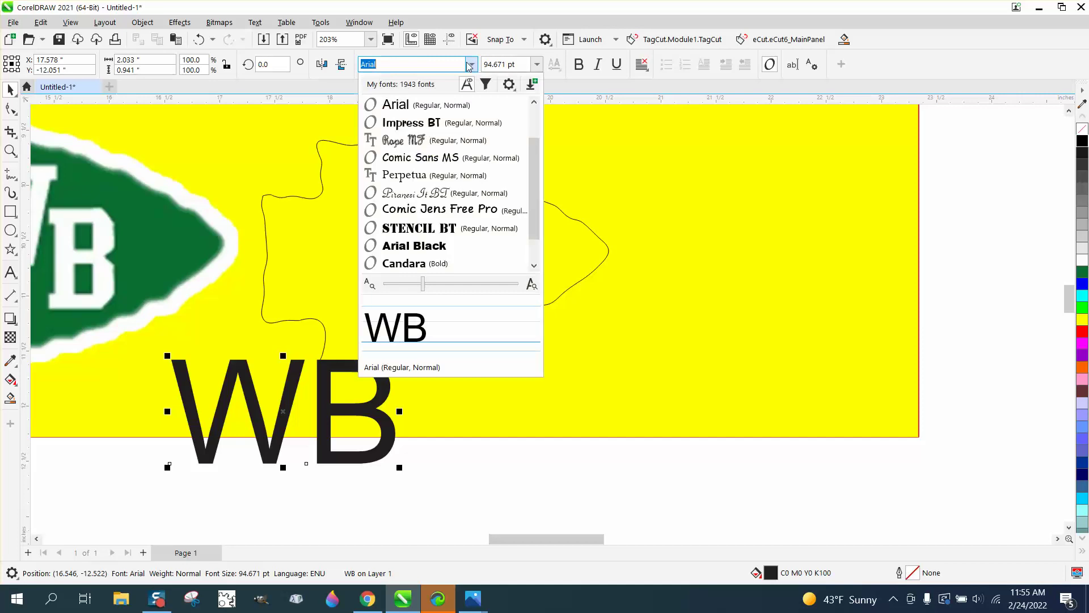
pyautogui.scroll(1, 533, 104)
pyautogui.click(447, 106)
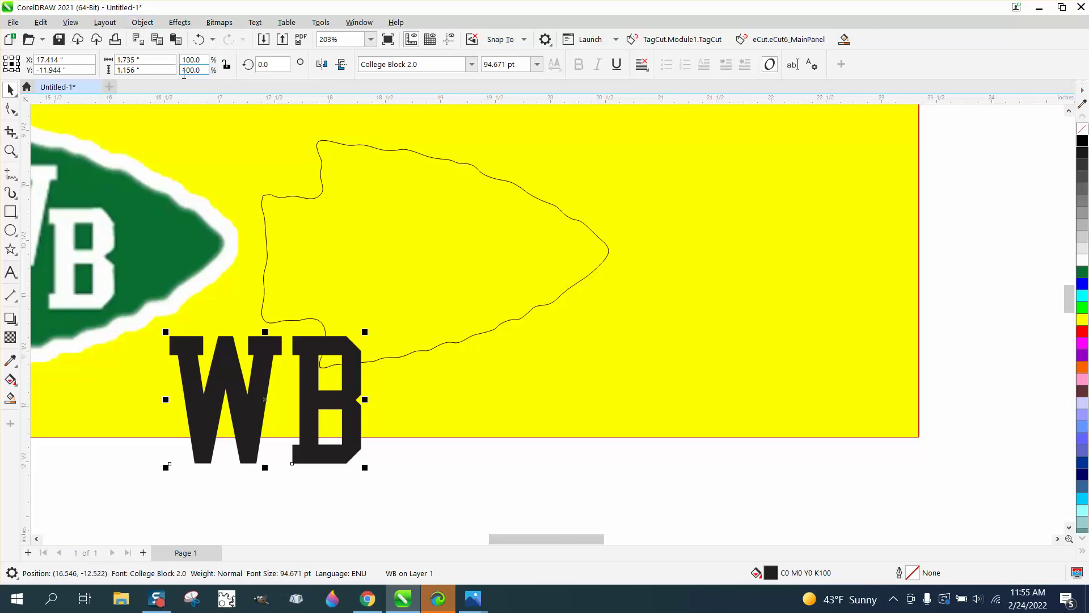
pyautogui.hotkey('ctrl', 'k')
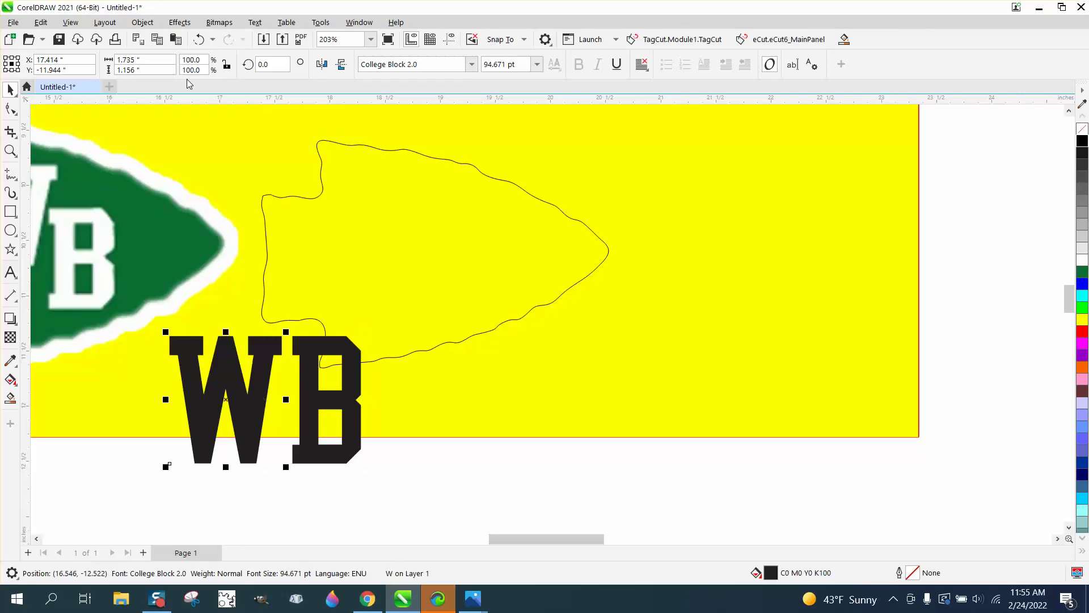
pyautogui.moveTo(260, 400)
pyautogui.mouseDown()
pyautogui.moveTo(419, 237)
pyautogui.moveTo(292, 360)
pyautogui.moveTo(272, 400)
pyautogui.moveTo(257, 400)
pyautogui.mouseUp()
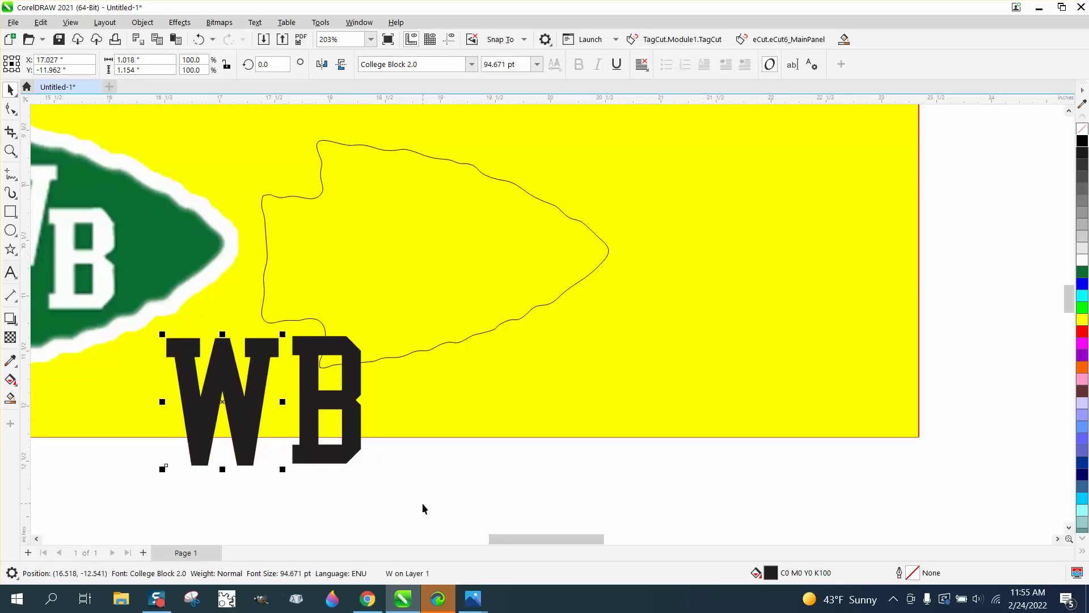
pyautogui.moveTo(422, 503); pyautogui.dragTo(126, 311)
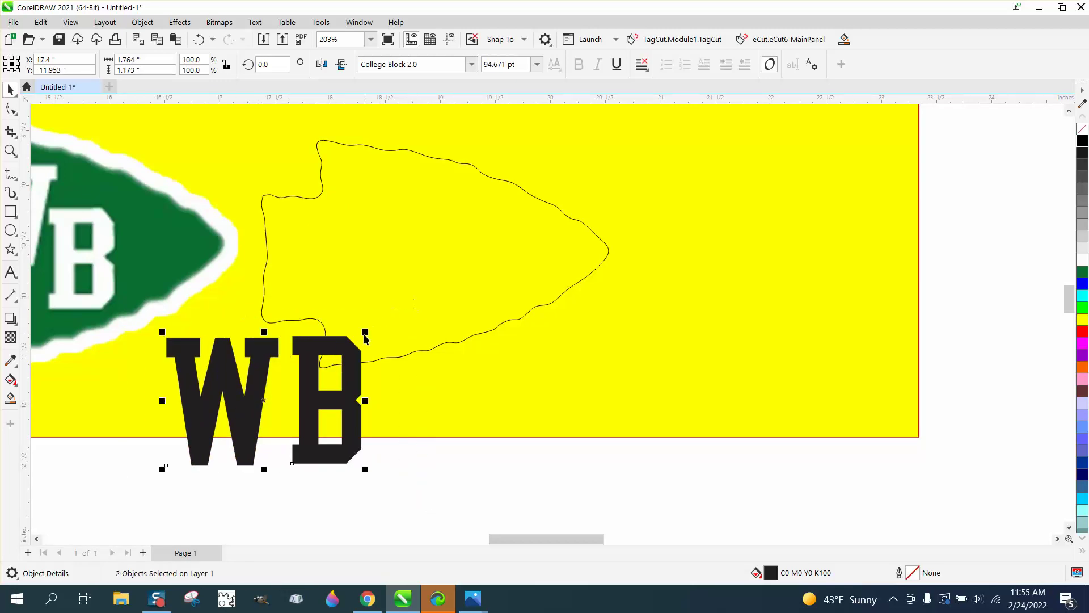
# - Shrink the W and B, move them into the arrowhead outline, and give them no fill with a black outline
pyautogui.moveTo(366, 332); pyautogui.dragTo(308, 370)
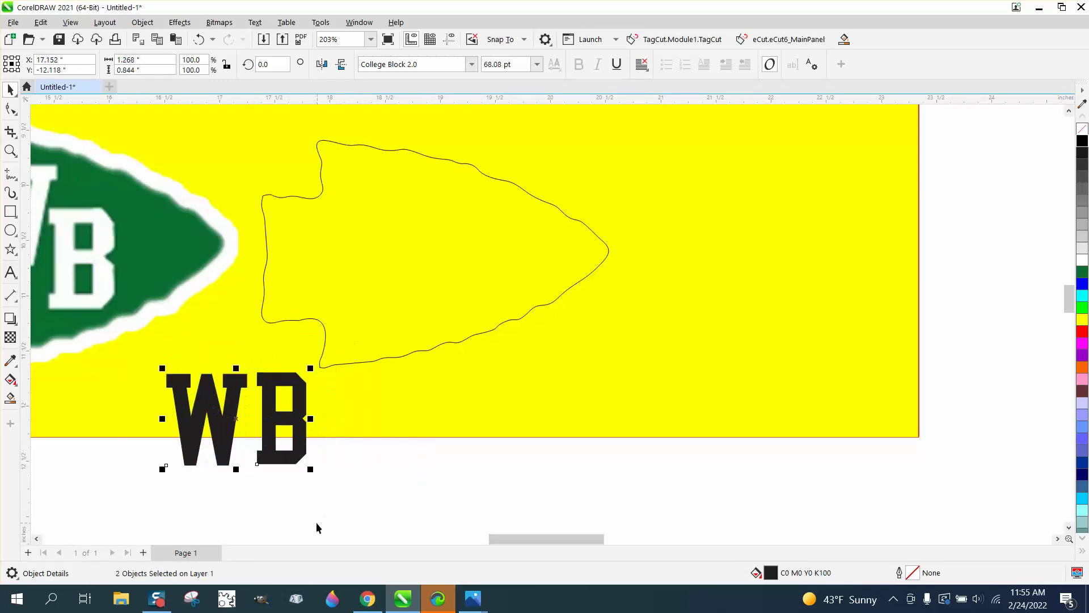
pyautogui.press('Escape')
pyautogui.moveTo(232, 430); pyautogui.dragTo(401, 236)
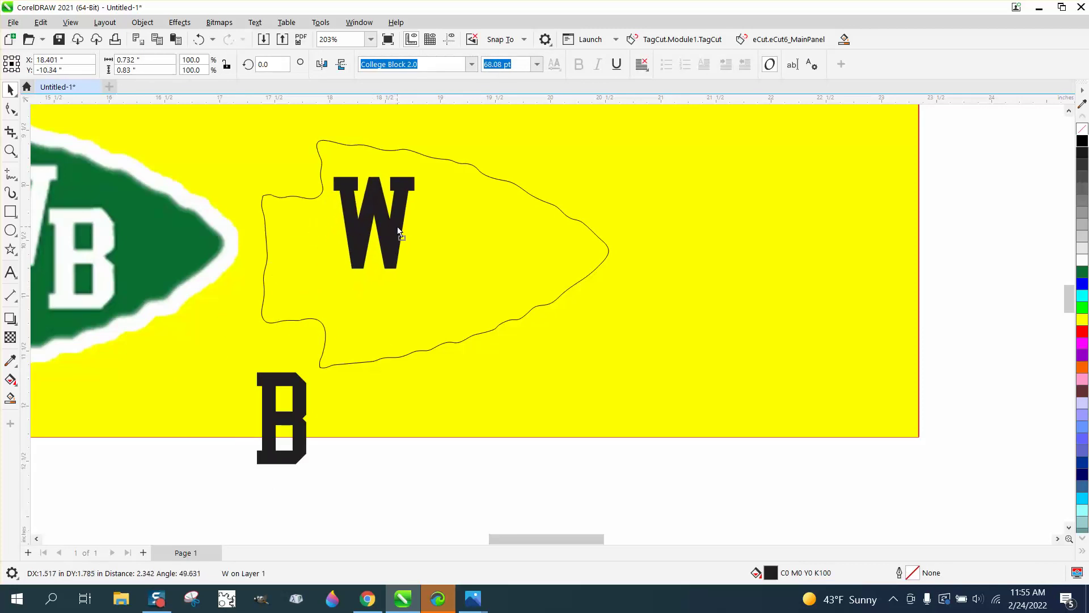
pyautogui.moveTo(303, 407); pyautogui.dragTo(469, 267)
pyautogui.scroll(-2, 442, 277)
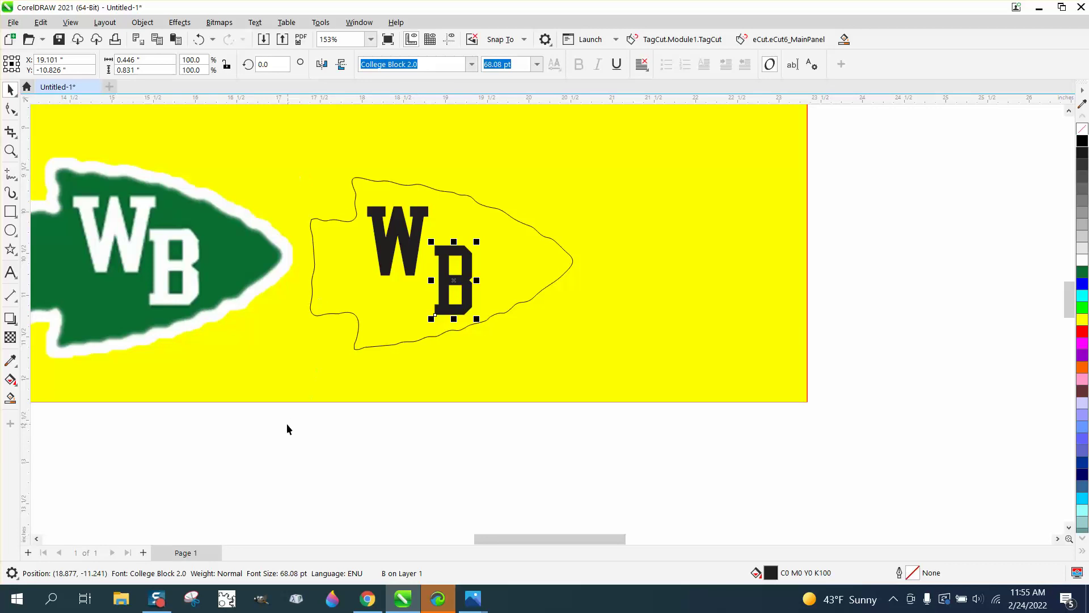
pyautogui.moveTo(287, 423); pyautogui.dragTo(542, 148)
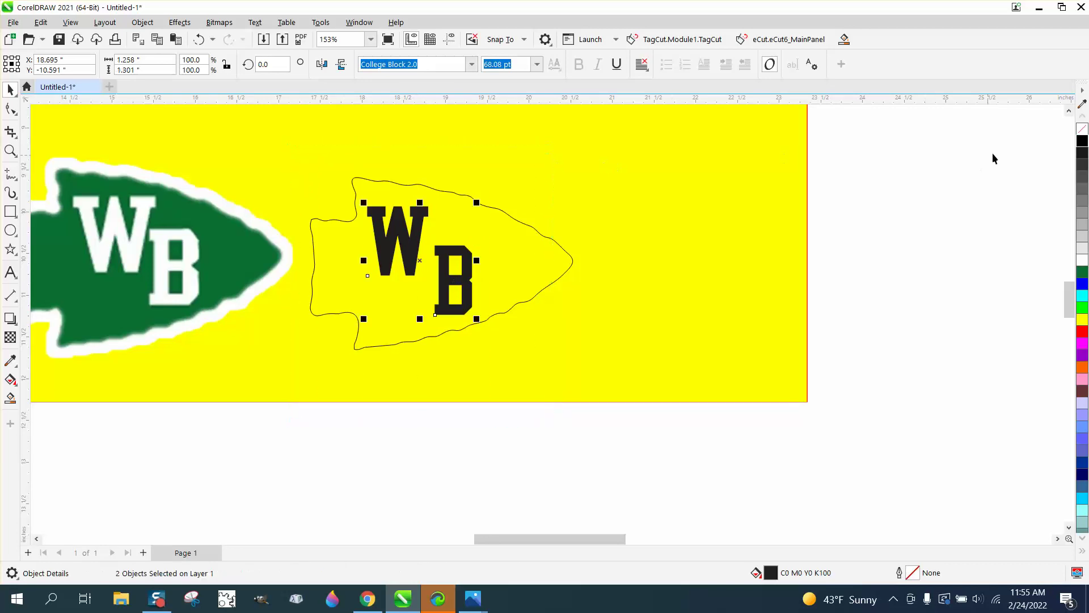
pyautogui.click(1083, 129)
pyautogui.rightClick(1082, 140)
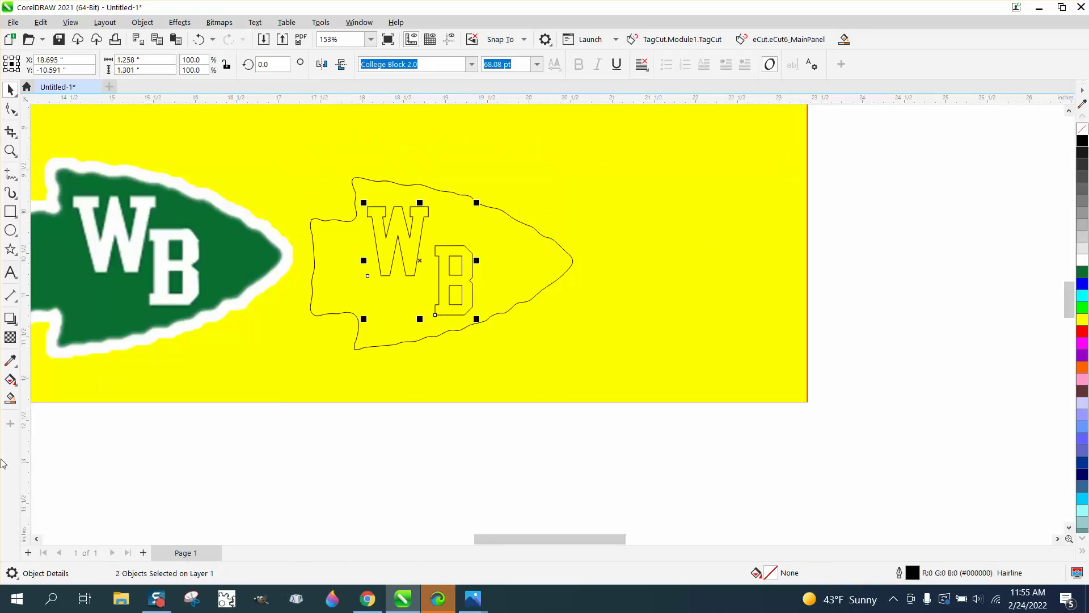
# - Smart Fill the arrowhead and the B's holes with green #0B6F33 sampled from the reference logo
pyautogui.click(10, 399)
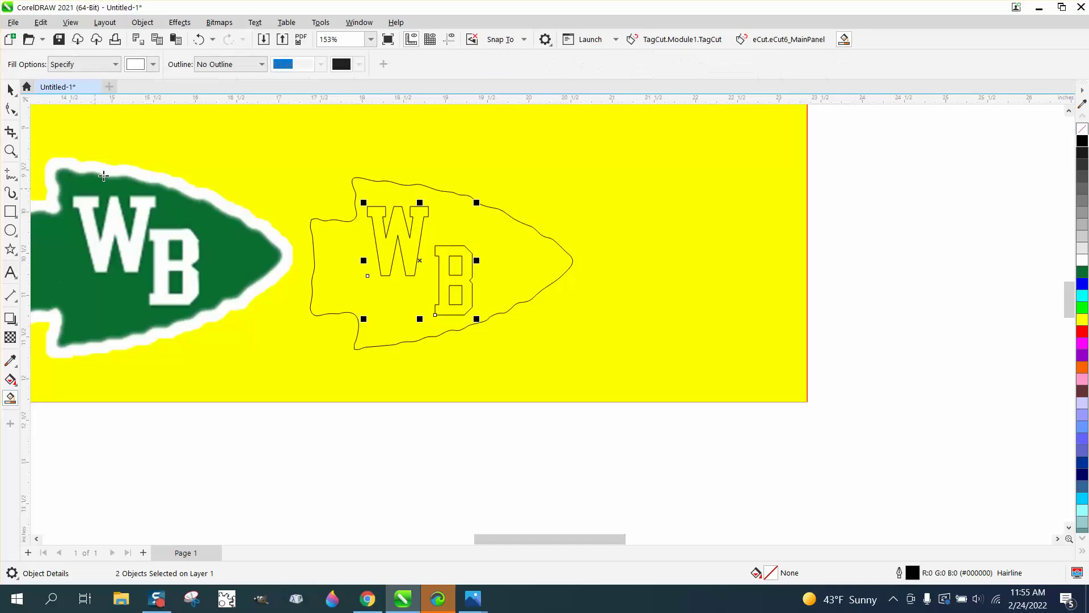
pyautogui.click(153, 64)
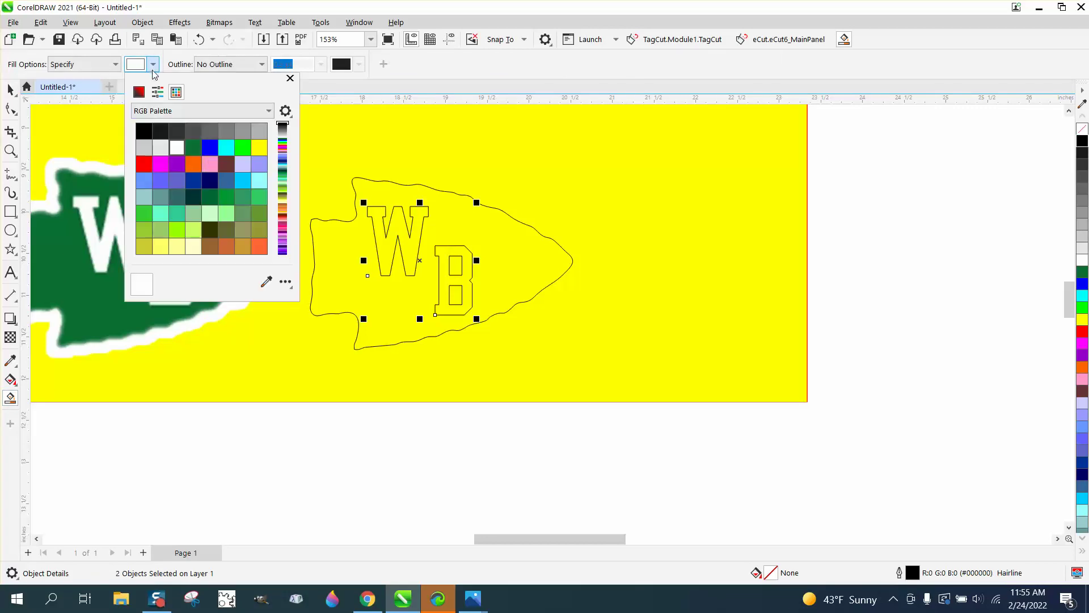
pyautogui.click(266, 282)
pyautogui.click(107, 311)
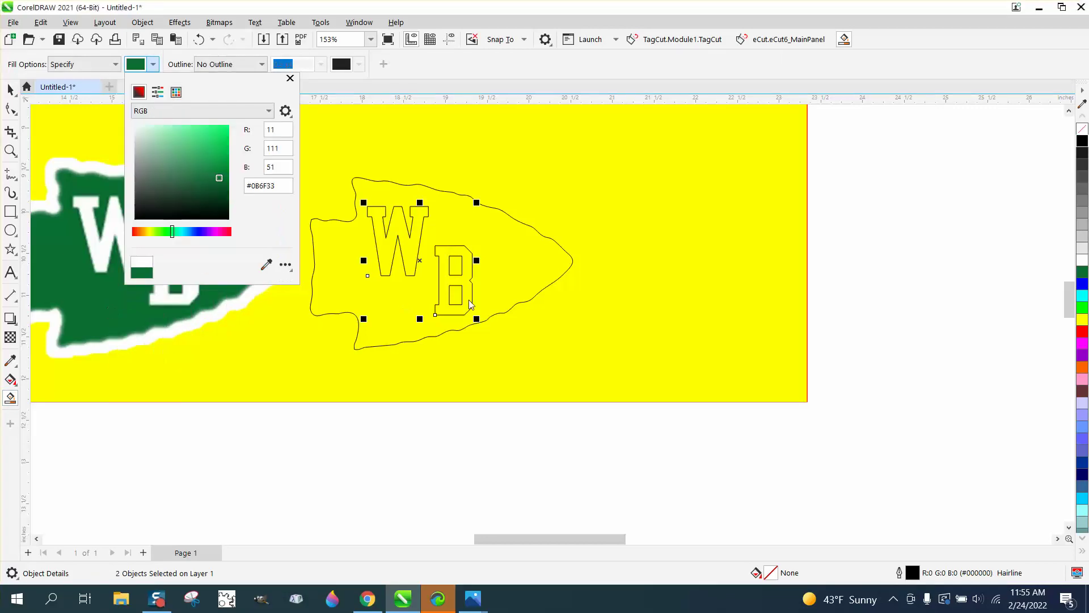
pyautogui.click(515, 276)
pyautogui.click(516, 270)
pyautogui.click(455, 266)
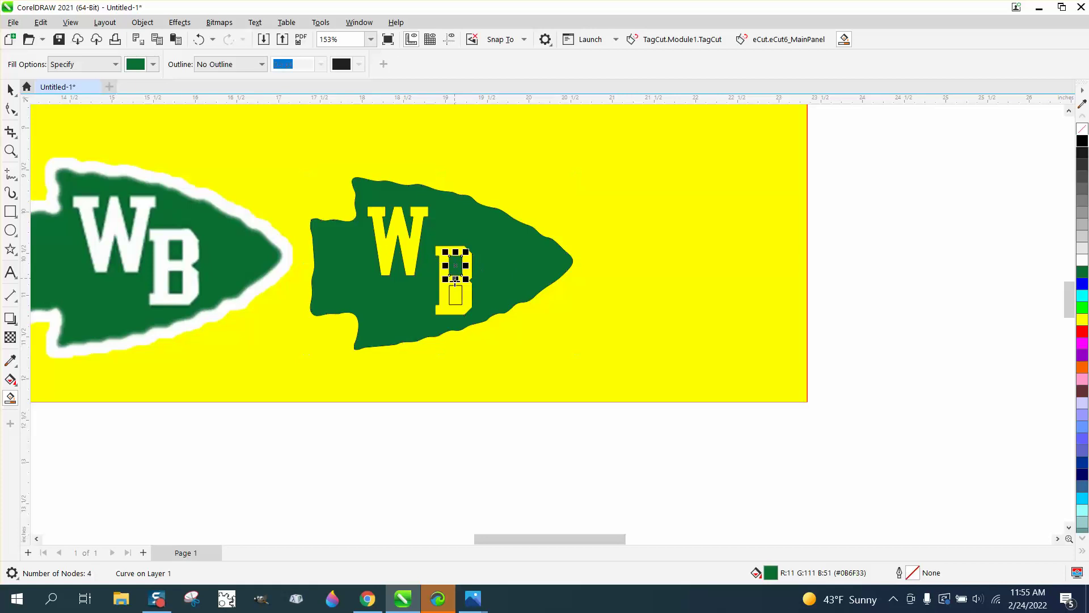
pyautogui.click(455, 296)
pyautogui.click(11, 90)
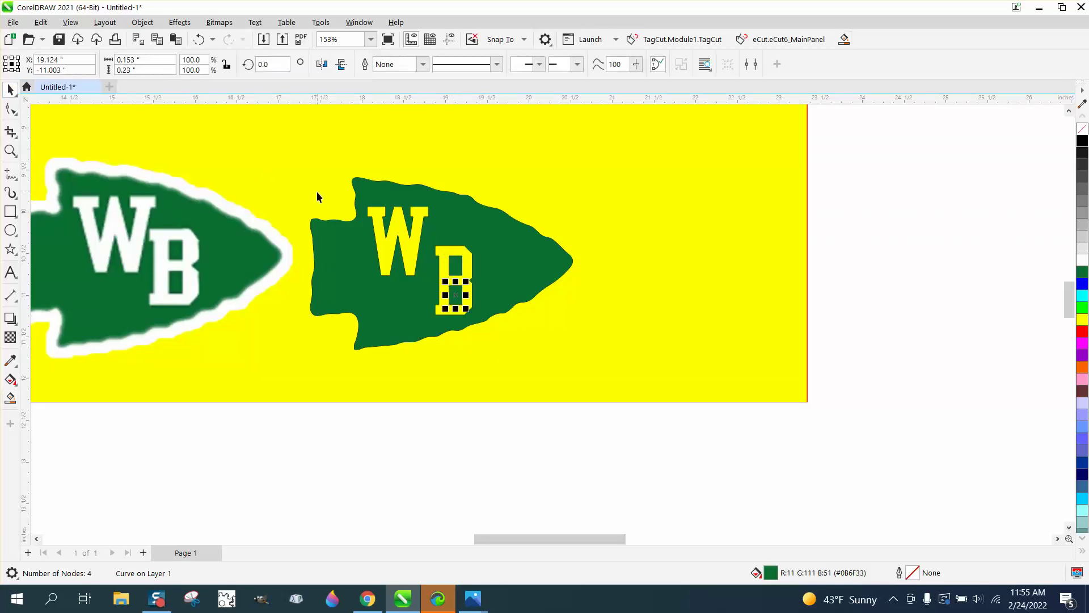
# - Zoom in on the green arrowhead, try a black fill, then undo it and restore the B's green hole patches
pyautogui.click(10, 151)
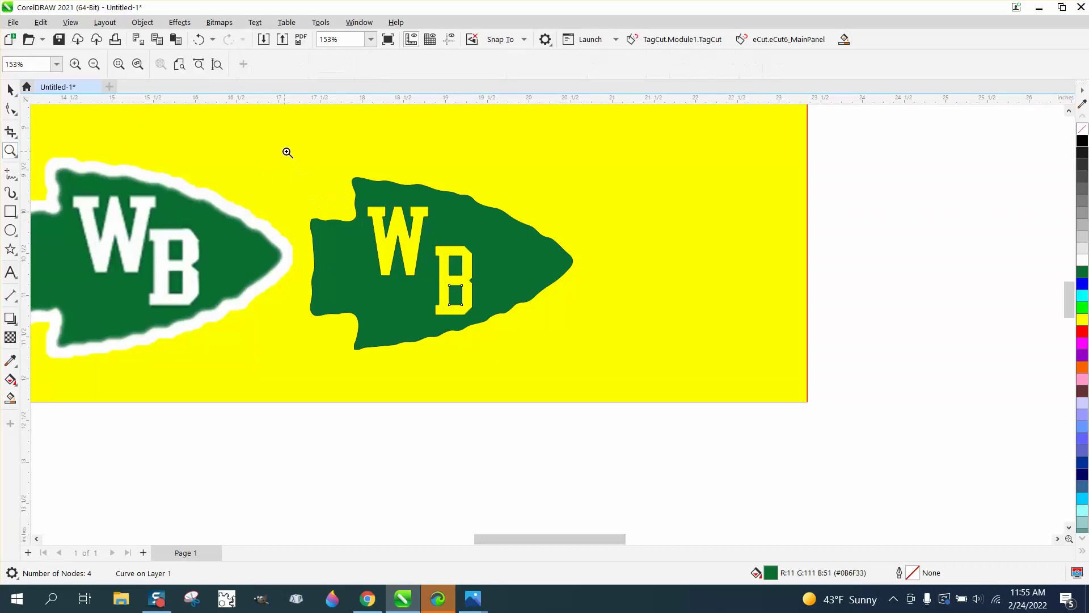
pyautogui.moveTo(287, 153); pyautogui.dragTo(697, 423)
pyautogui.scroll(-1, 479, 358)
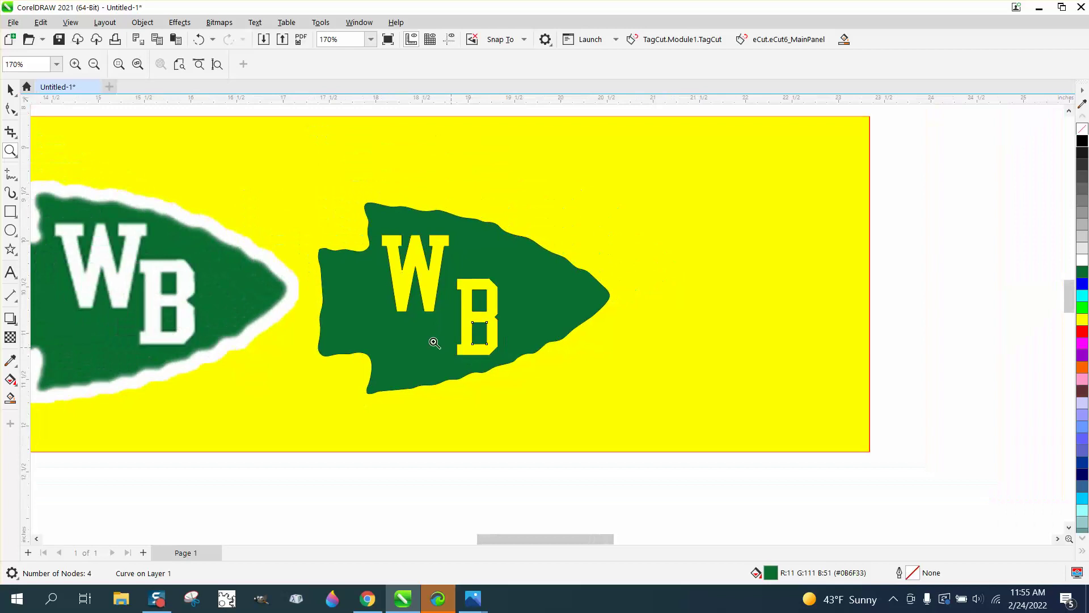
pyautogui.click(10, 89)
pyautogui.click(510, 260)
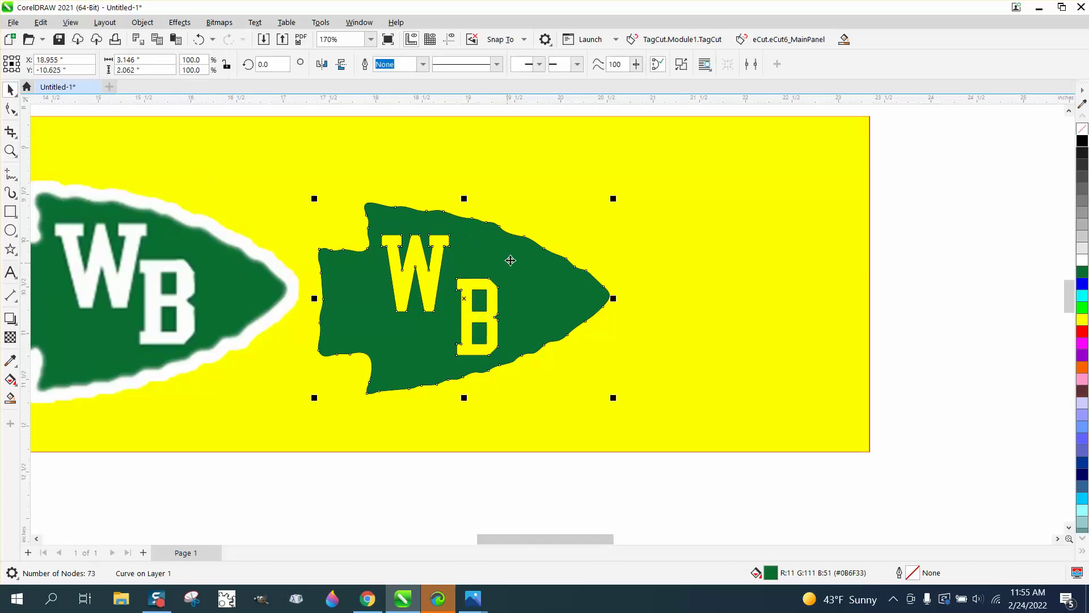
pyautogui.click(1084, 144)
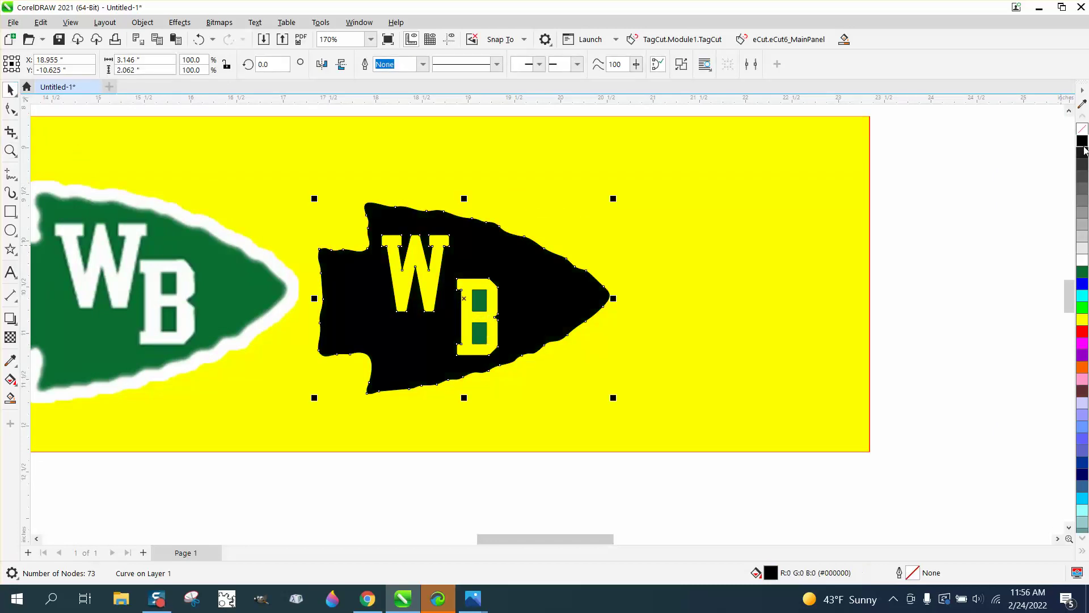
pyautogui.click(482, 301)
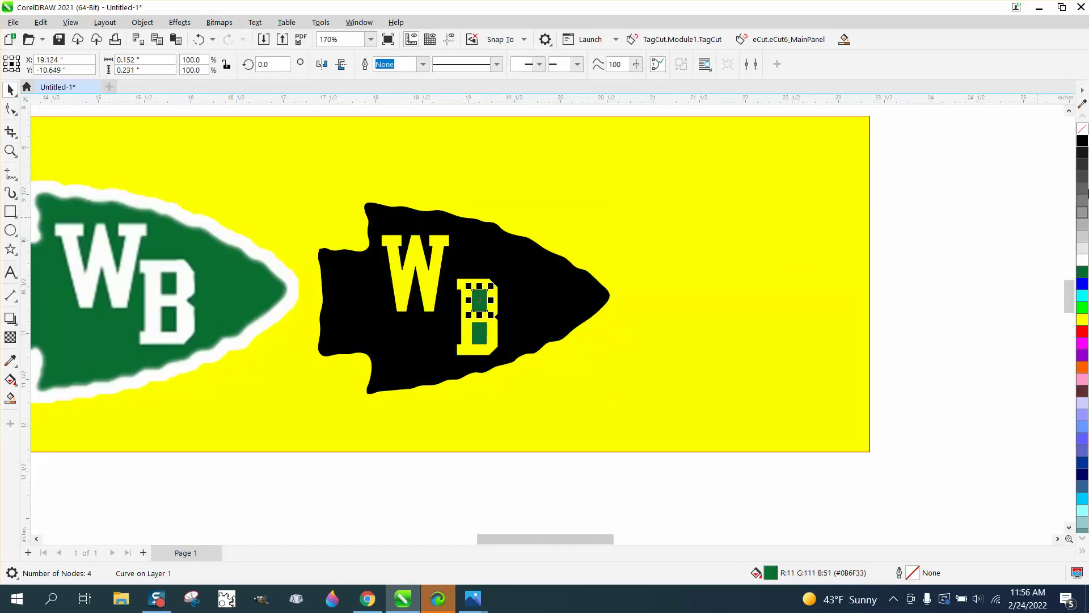
pyautogui.click(200, 40)
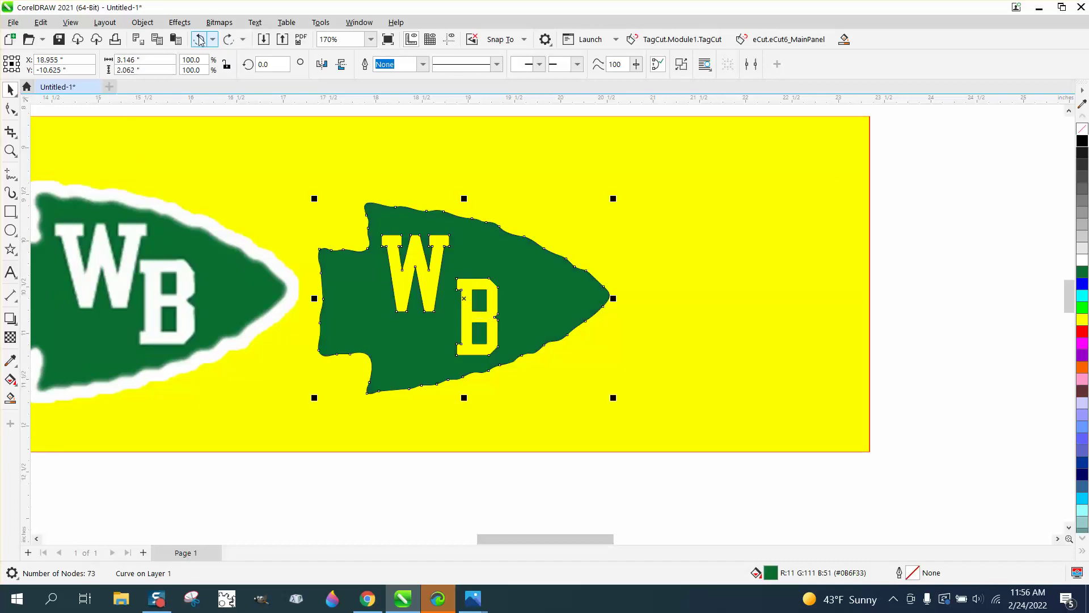
pyautogui.click(199, 39)
pyautogui.click(200, 39)
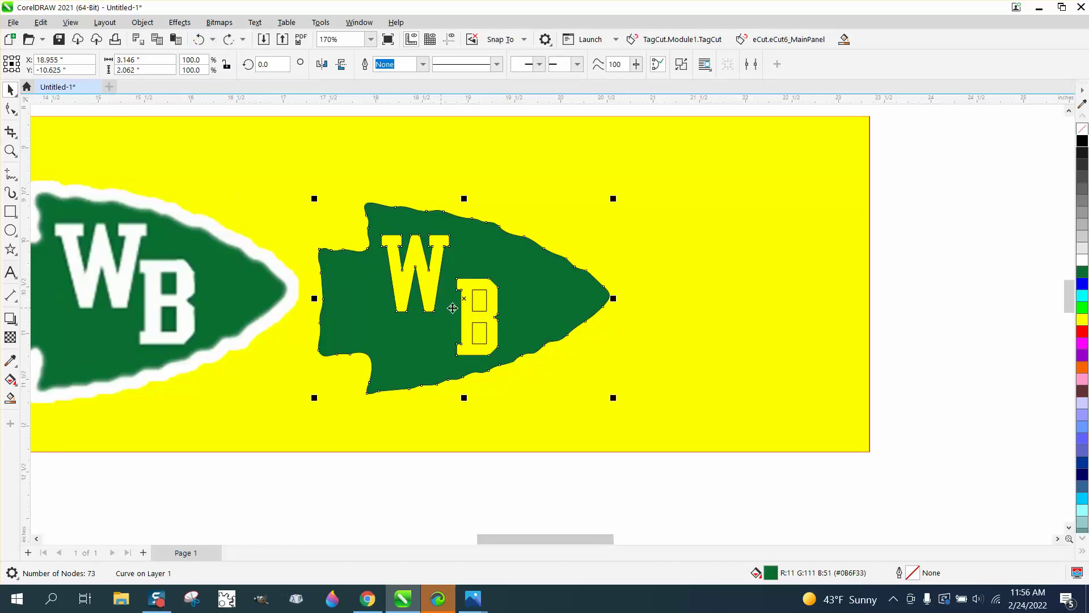
pyautogui.click(229, 40)
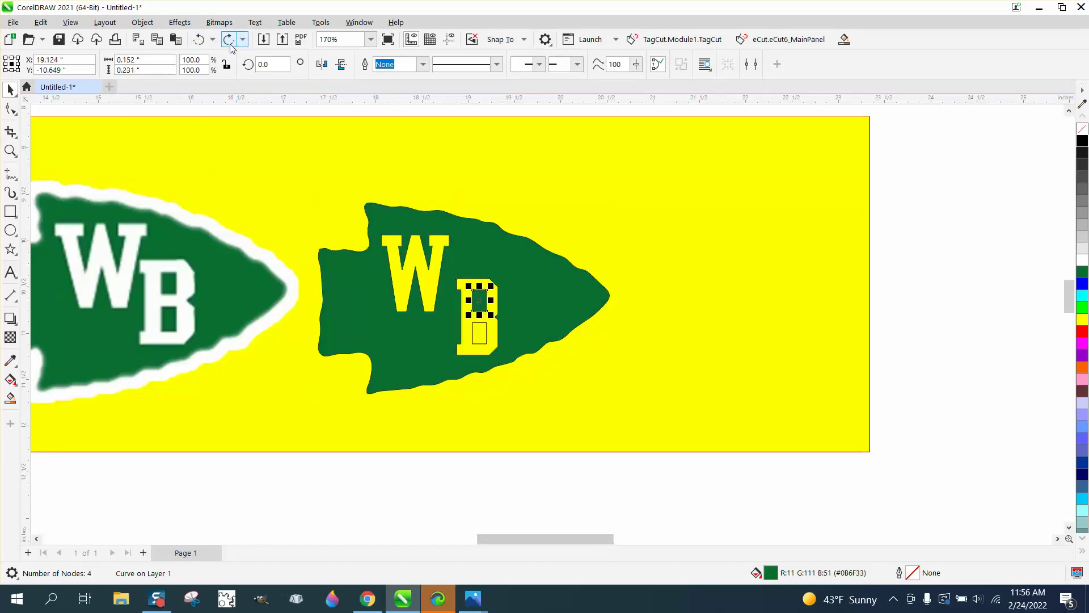
pyautogui.click(230, 42)
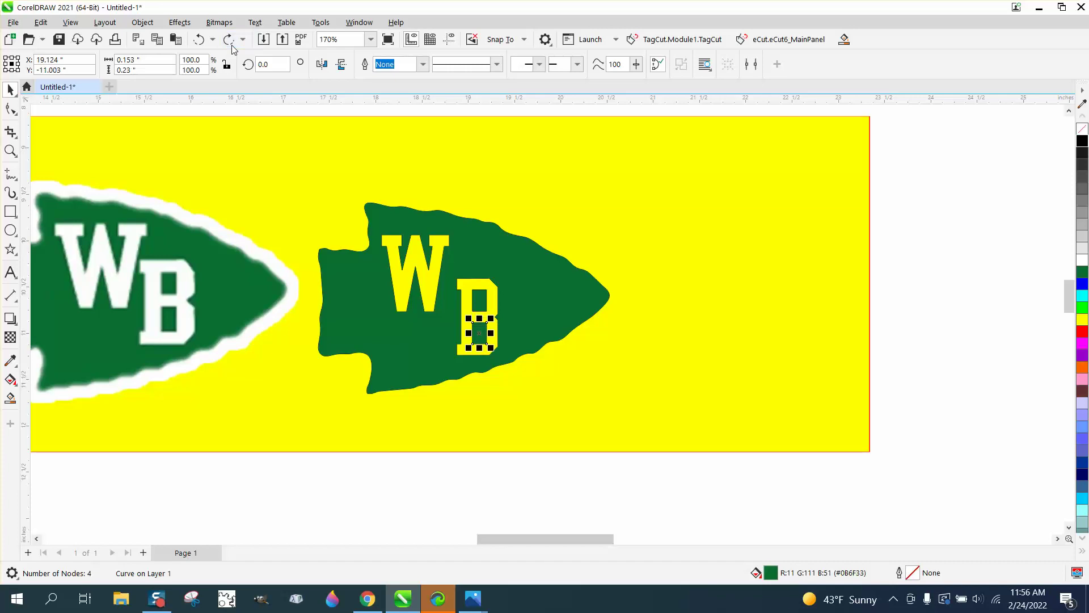
# - Smart Fill the W and B letters with white from the colour palette
pyautogui.click(10, 399)
pyautogui.click(154, 64)
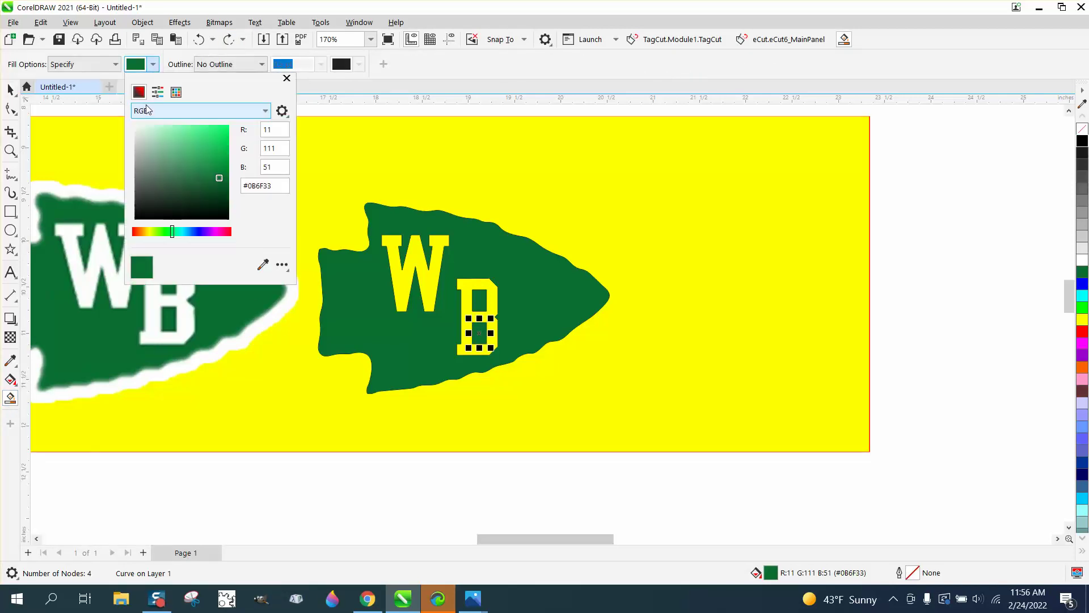
pyautogui.click(176, 92)
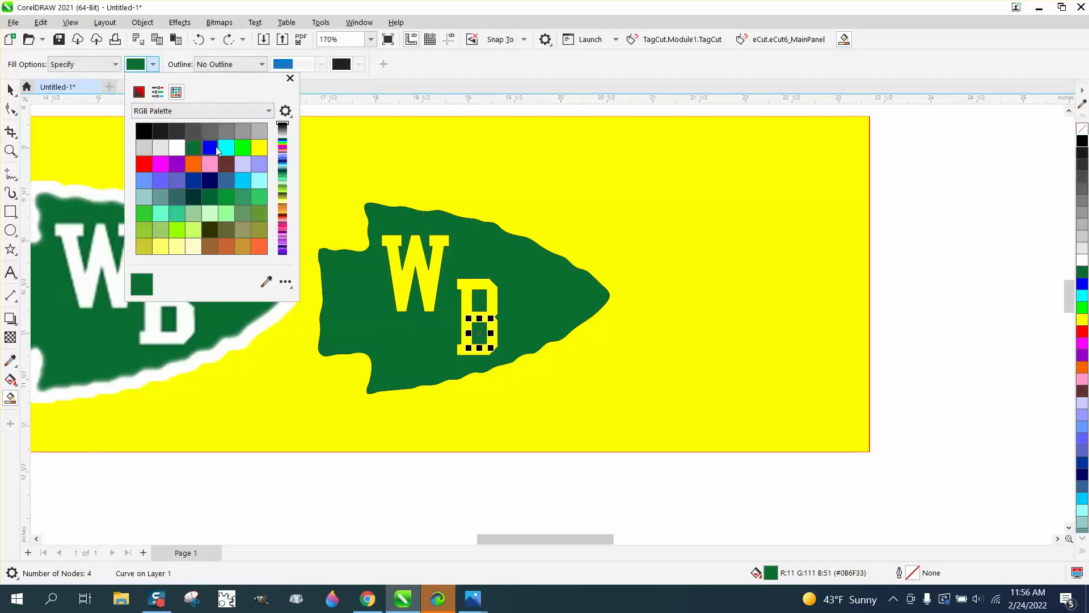
pyautogui.click(176, 148)
pyautogui.click(391, 262)
pyautogui.click(404, 266)
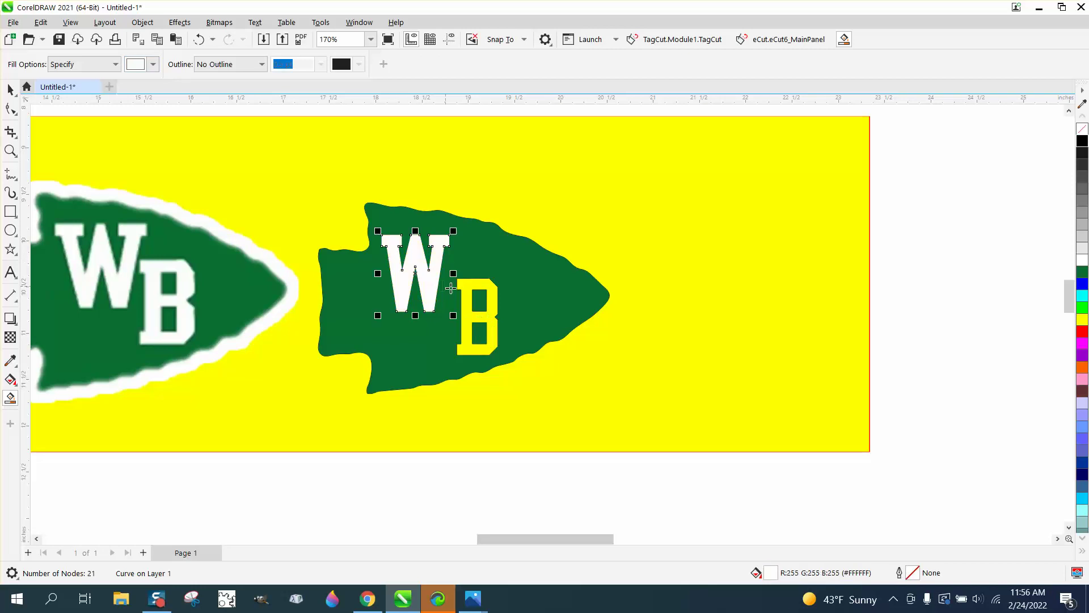
pyautogui.click(465, 283)
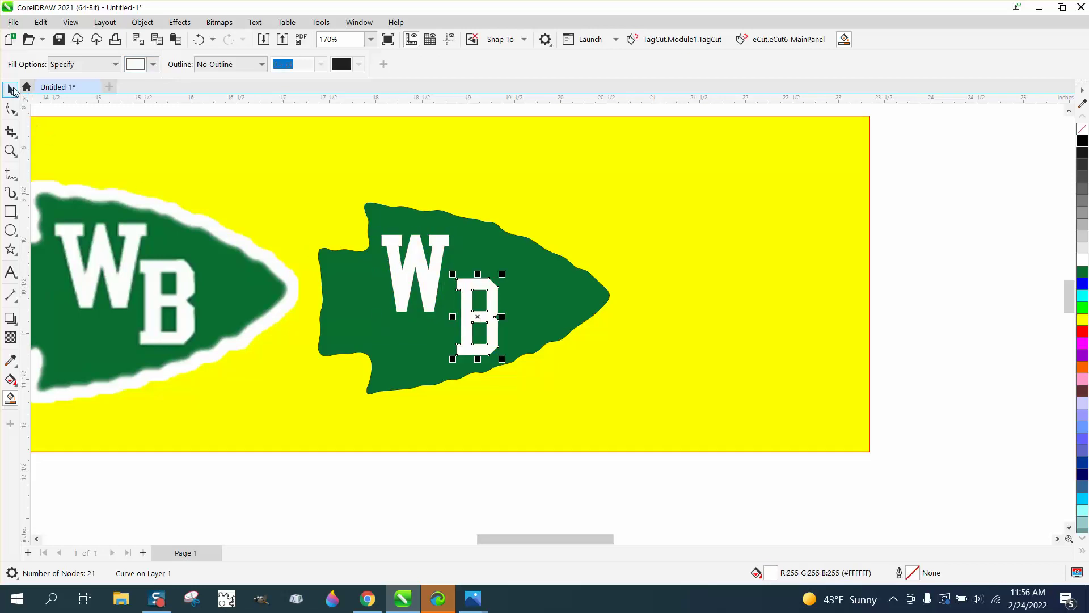
pyautogui.click(10, 90)
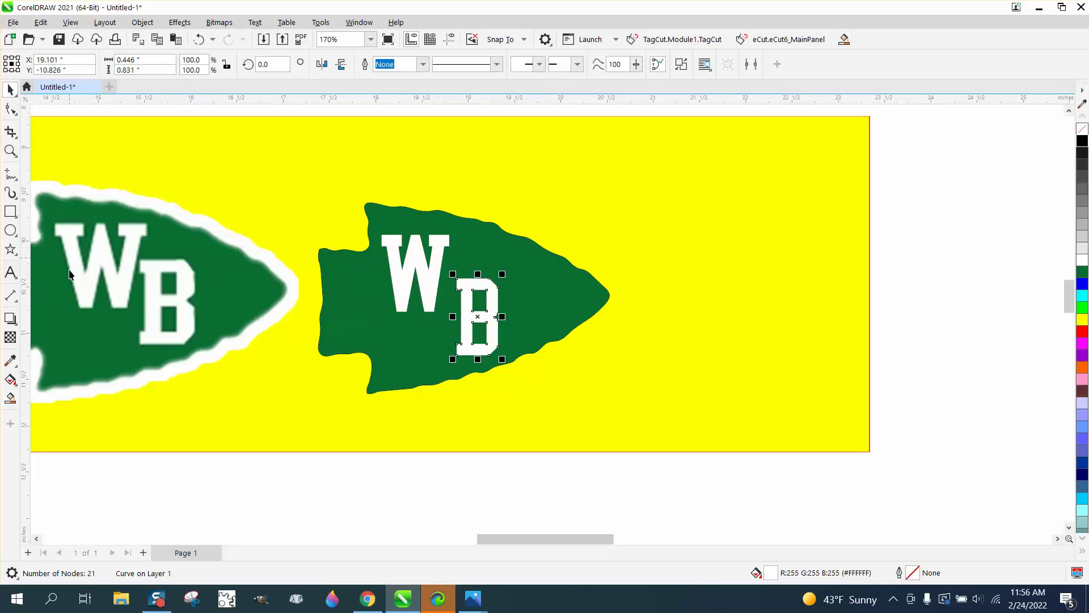
# - Move the blurred reference logo lower left, select around the green arrowhead, and open Effects
pyautogui.click(412, 479)
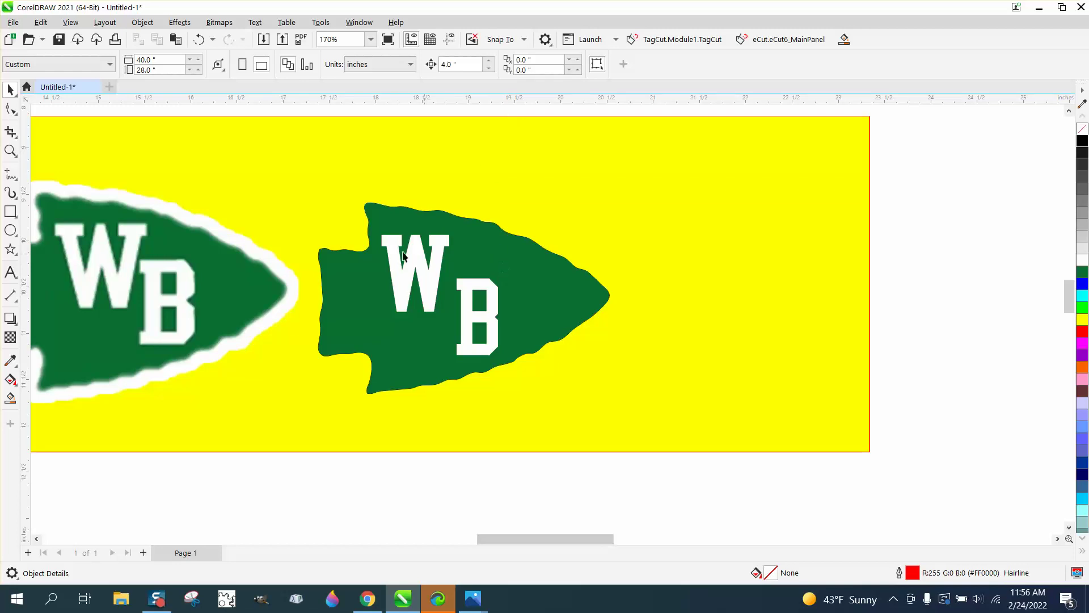
pyautogui.moveTo(293, 170); pyautogui.dragTo(195, 255)
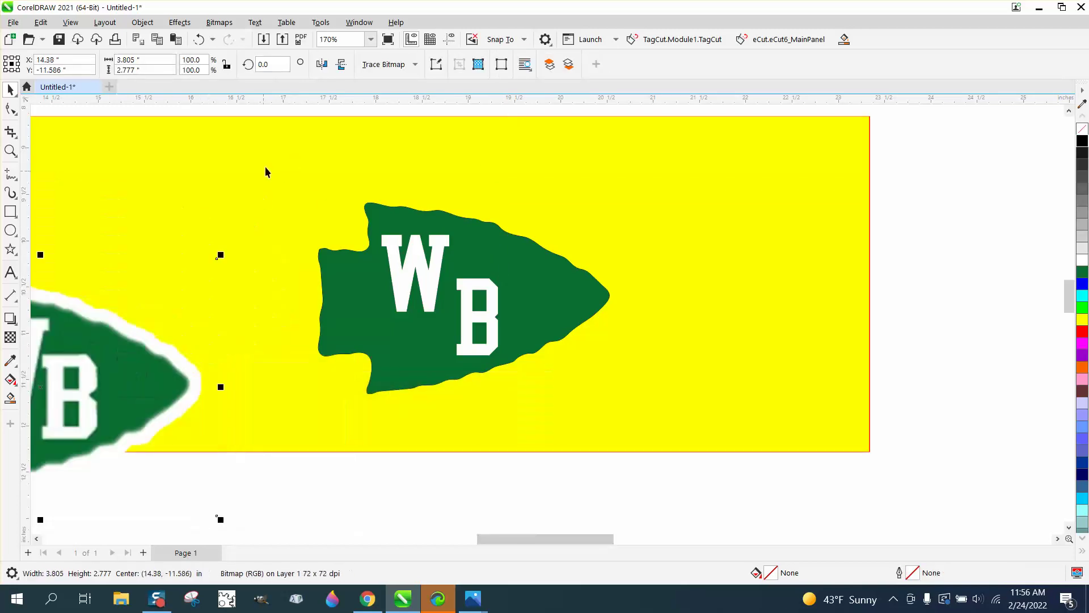
pyautogui.moveTo(298, 481); pyautogui.dragTo(700, 185)
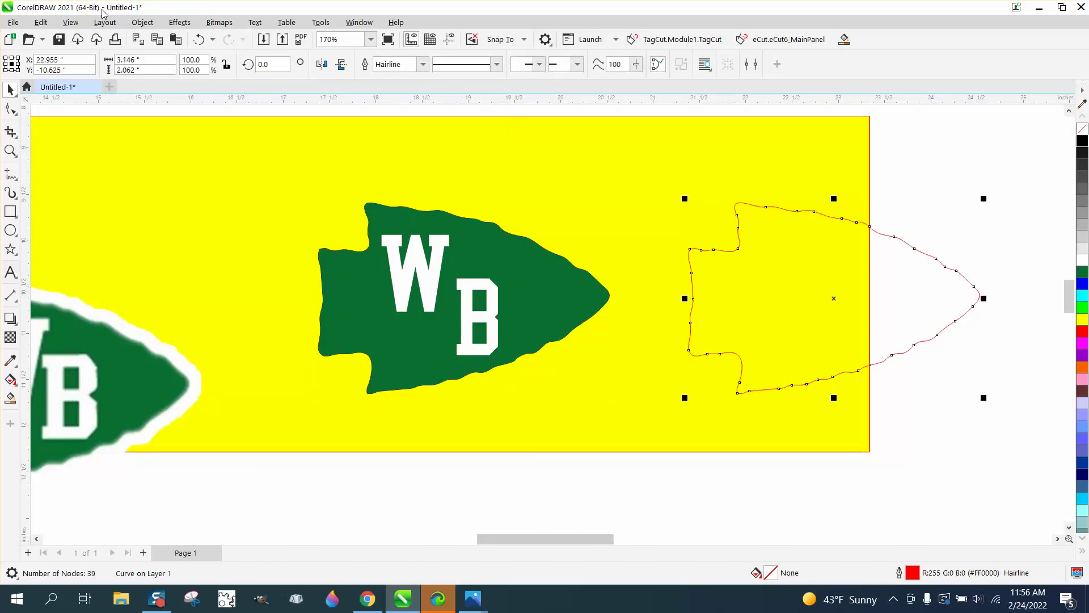
pyautogui.click(173, 23)
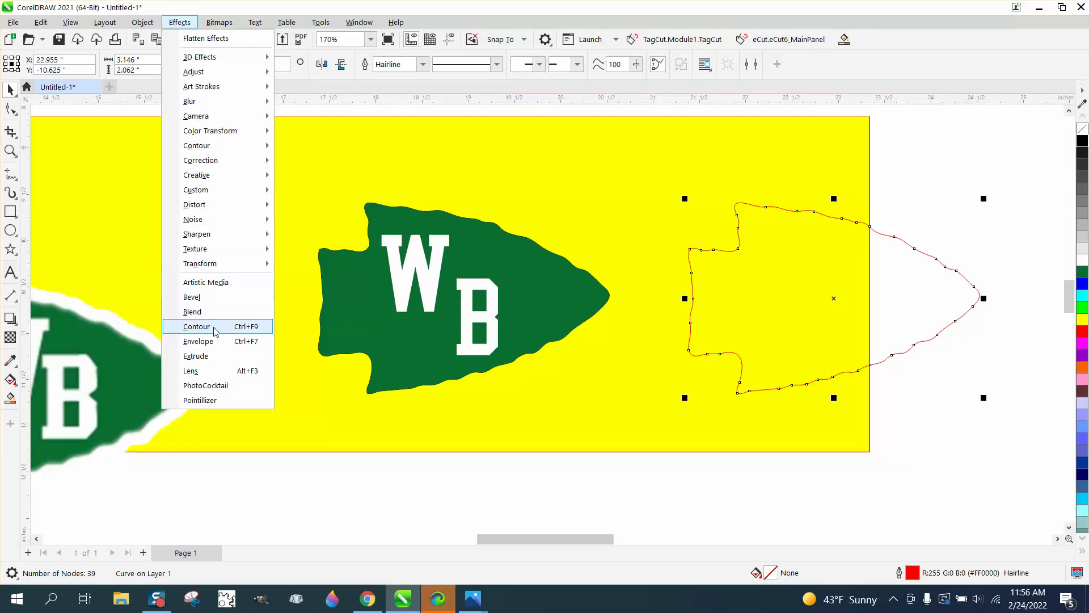
# - Contour the red outline, trying a 0.25" offset twice before settling on 0.15"
pyautogui.click(196, 327)
pyautogui.moveTo(966, 161); pyautogui.dragTo(897, 163)
pyautogui.press('BackSpace')
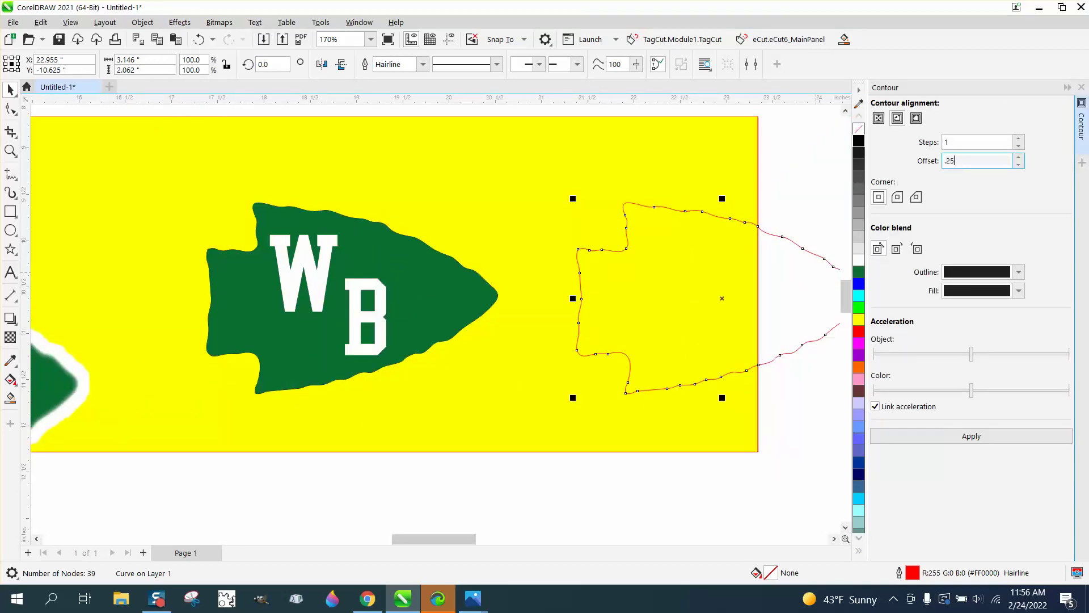
pyautogui.write('.25')
pyautogui.click(972, 437)
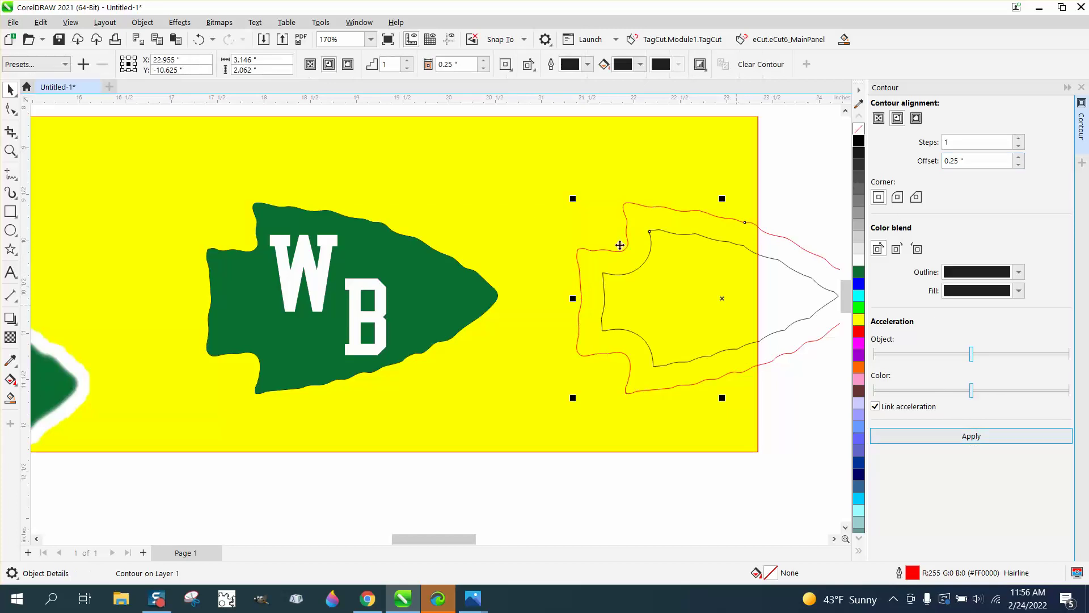
pyautogui.click(199, 39)
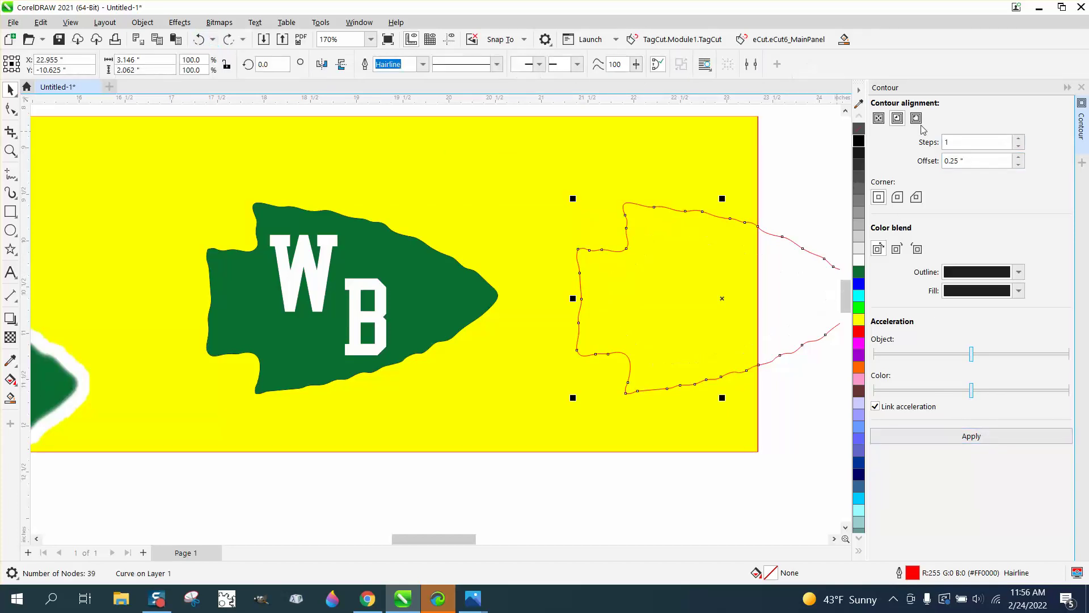
pyautogui.click(989, 438)
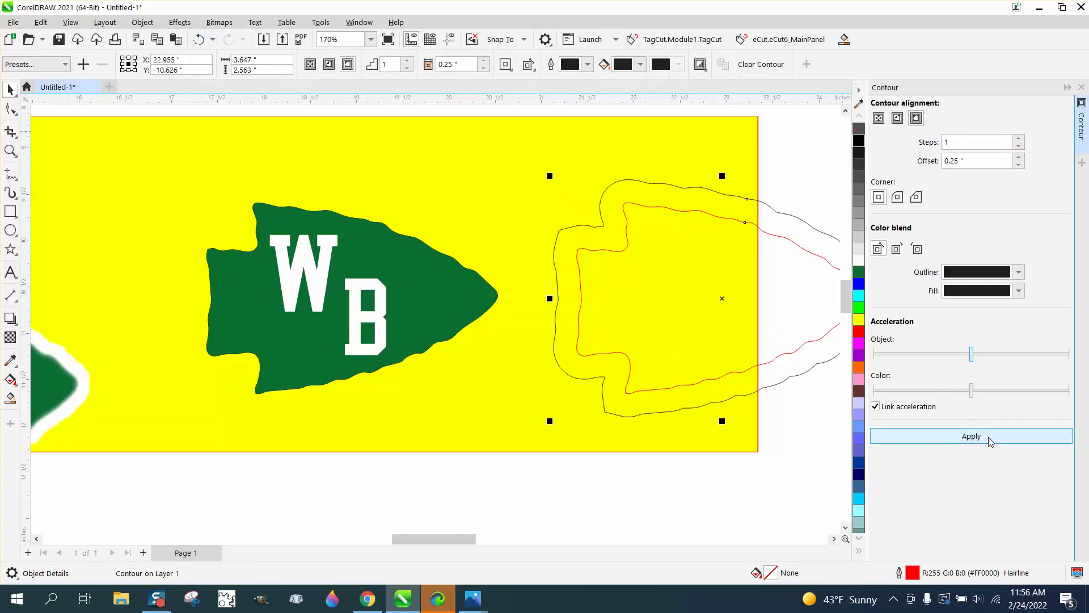
pyautogui.click(199, 39)
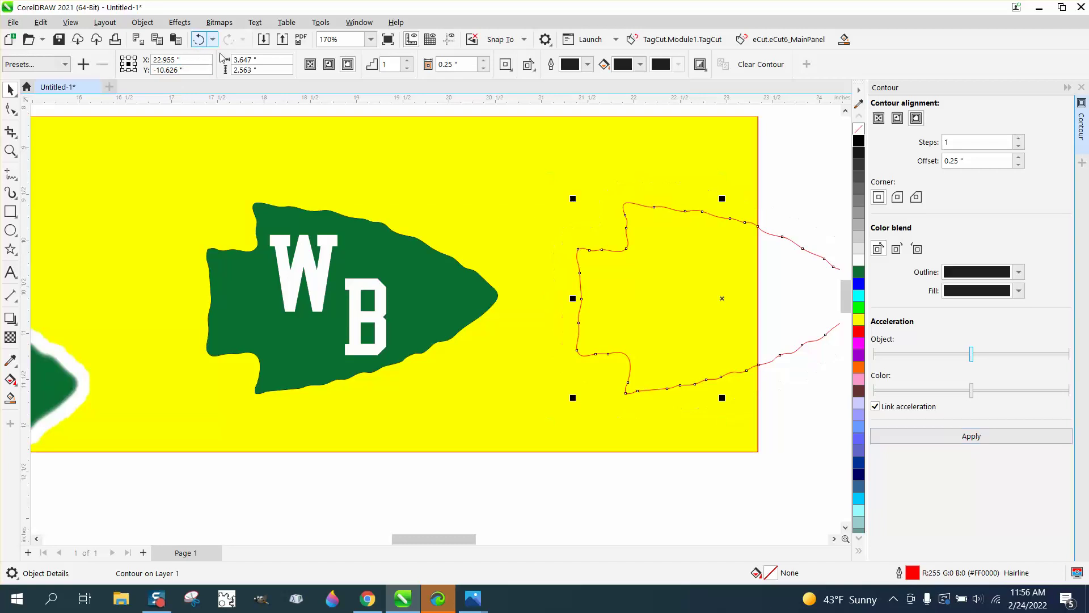
pyautogui.doubleClick(942, 160)
pyautogui.write('.15')
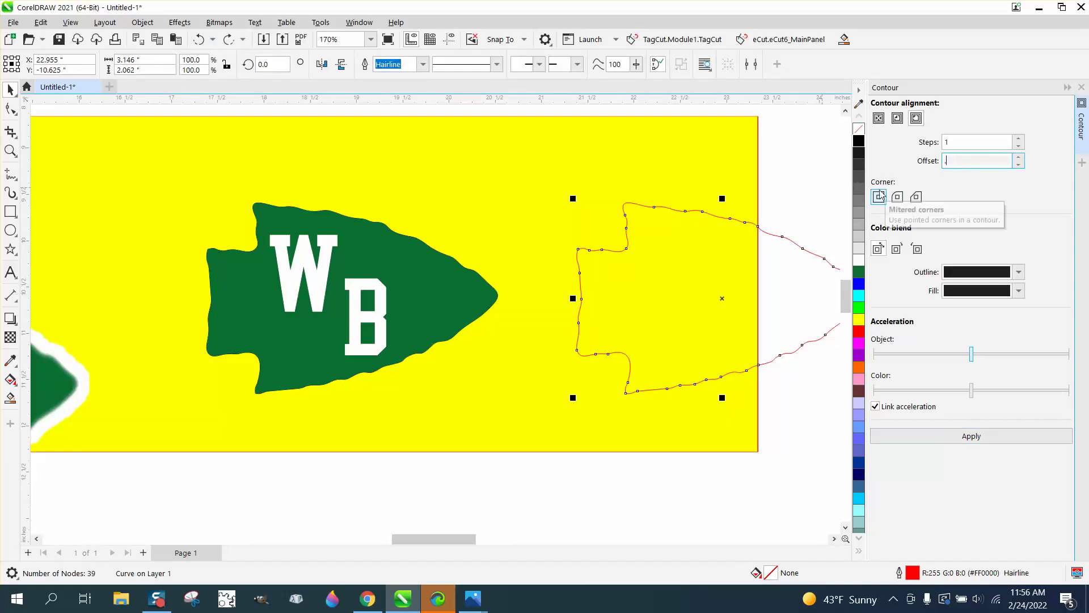
pyautogui.click(982, 438)
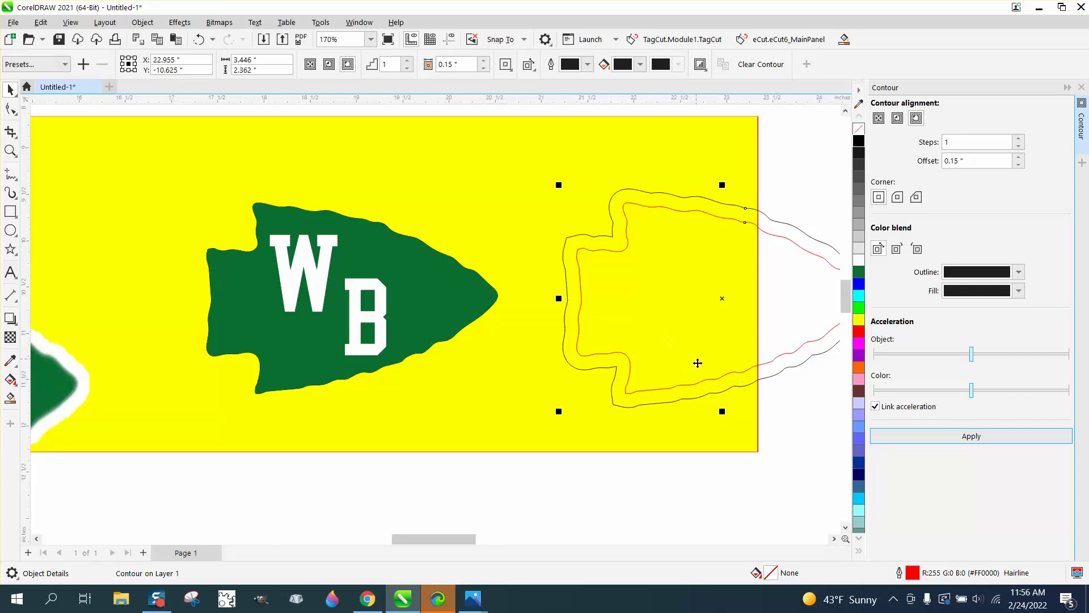
# - Fill the contour band white and nudge it left, then undo both changes
pyautogui.click(10, 398)
pyautogui.click(573, 288)
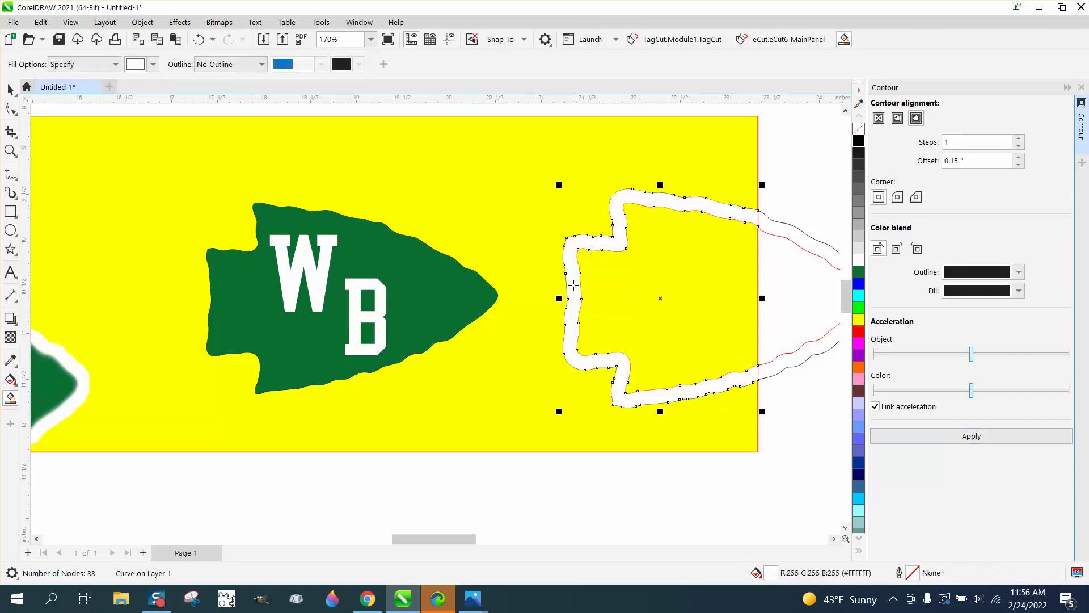
pyautogui.press('Left')
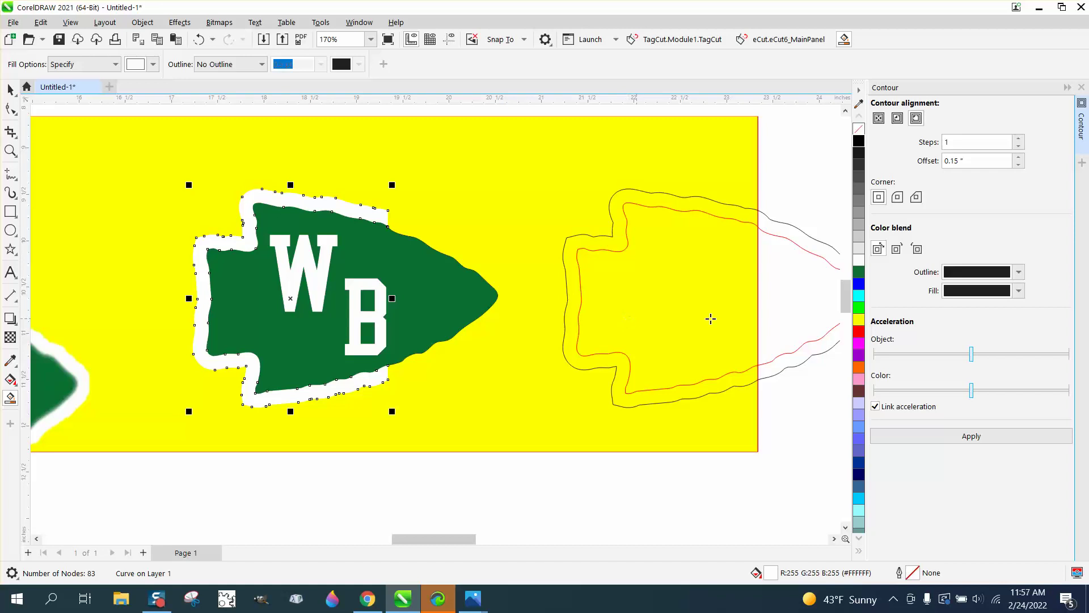
pyautogui.click(198, 39)
pyautogui.scroll(-1, 462, 405)
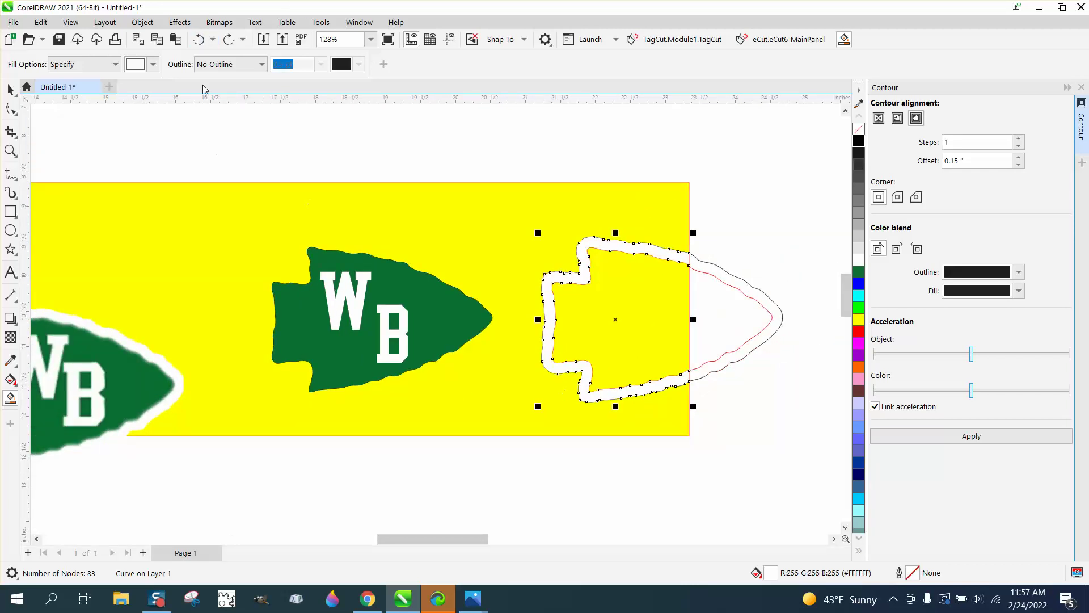
pyautogui.click(198, 39)
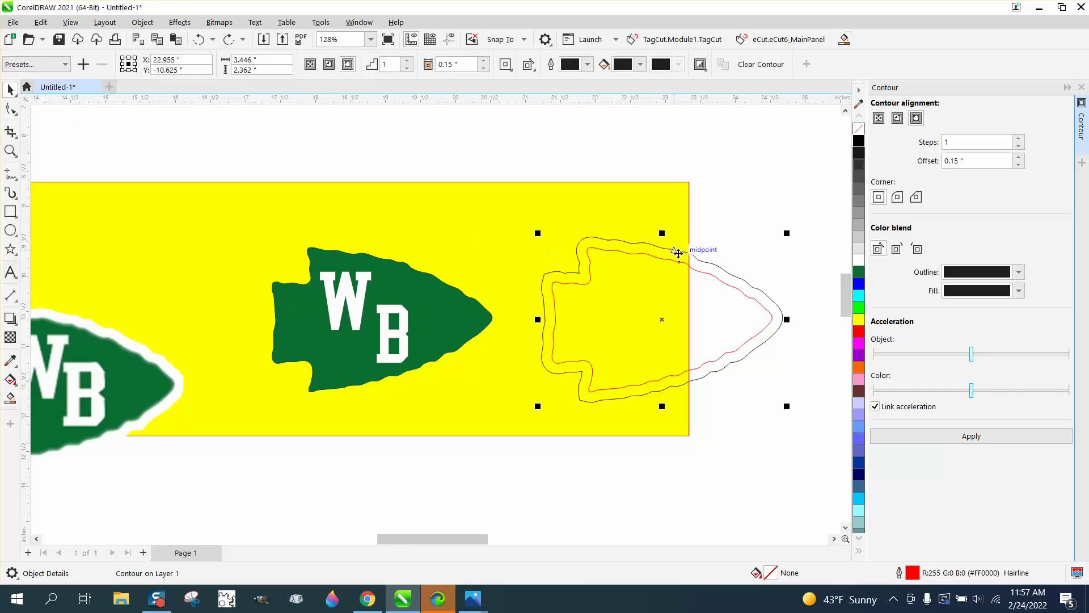
# - Move the yellow rectangle right and down, then refill the contour band white and undo twice
pyautogui.click(692, 249)
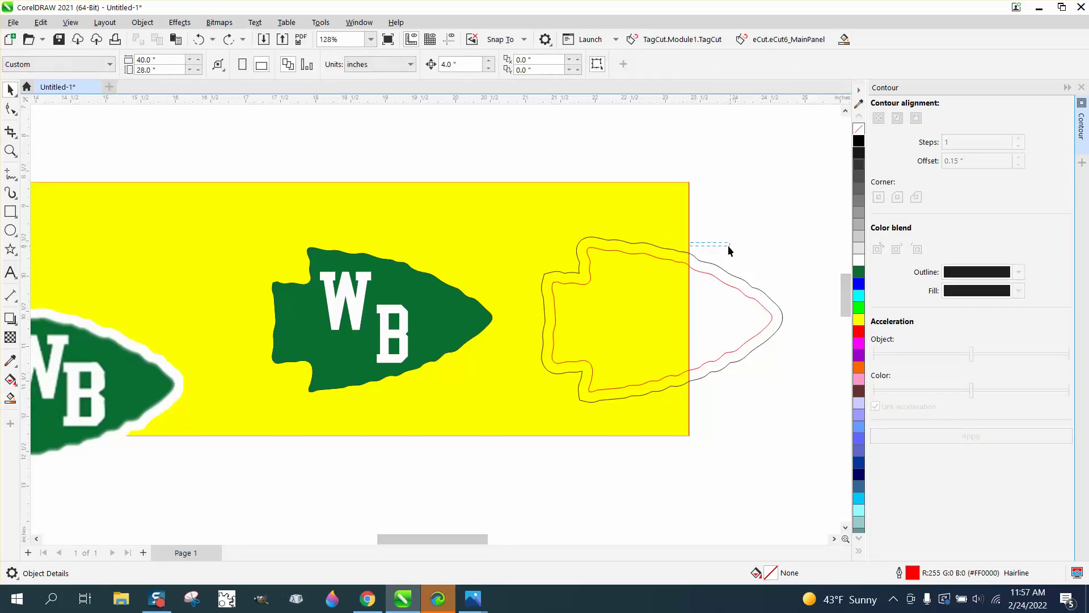
pyautogui.moveTo(688, 239); pyautogui.dragTo(811, 258)
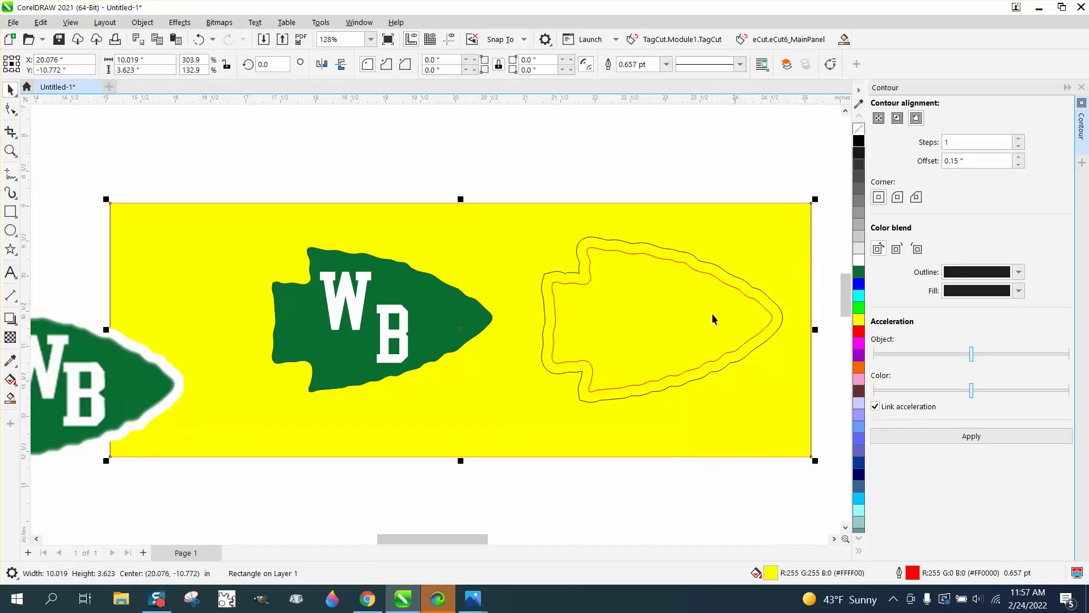
pyautogui.click(11, 399)
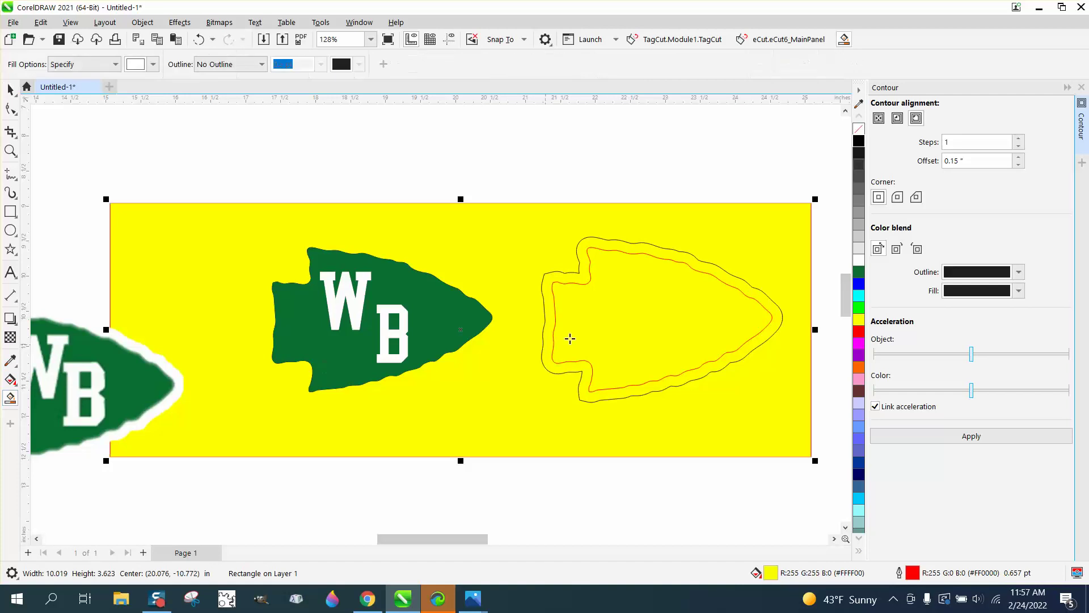
pyautogui.click(584, 273)
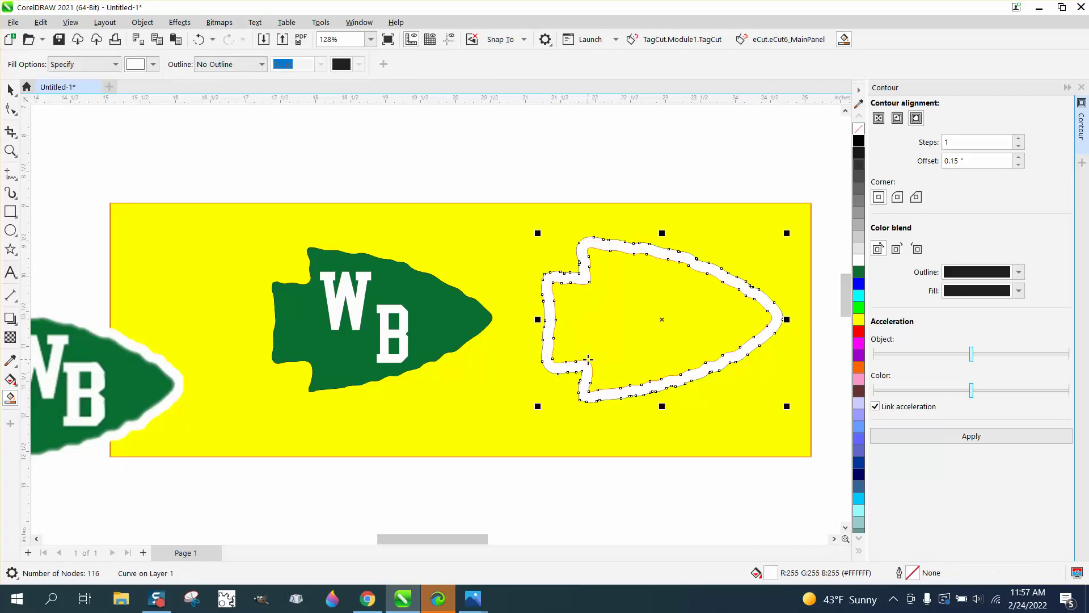
pyautogui.hotkey('ctrl', 'z')
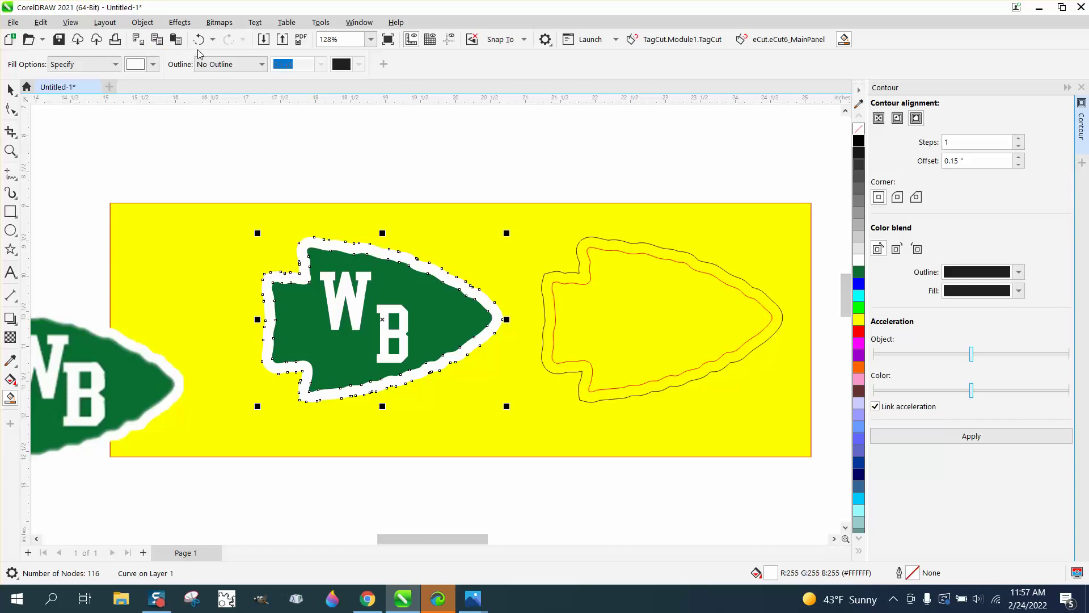
pyautogui.hotkey('ctrl', 'z')
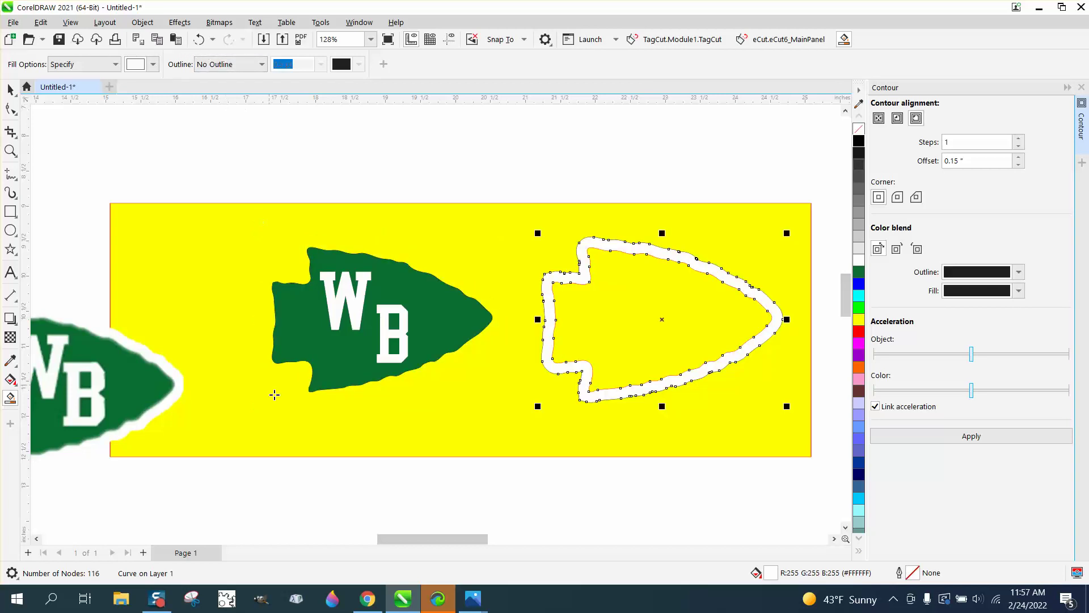
# - Delete the white W and B copies and move the yellow rectangle slightly lower
pyautogui.click(10, 89)
pyautogui.click(138, 195)
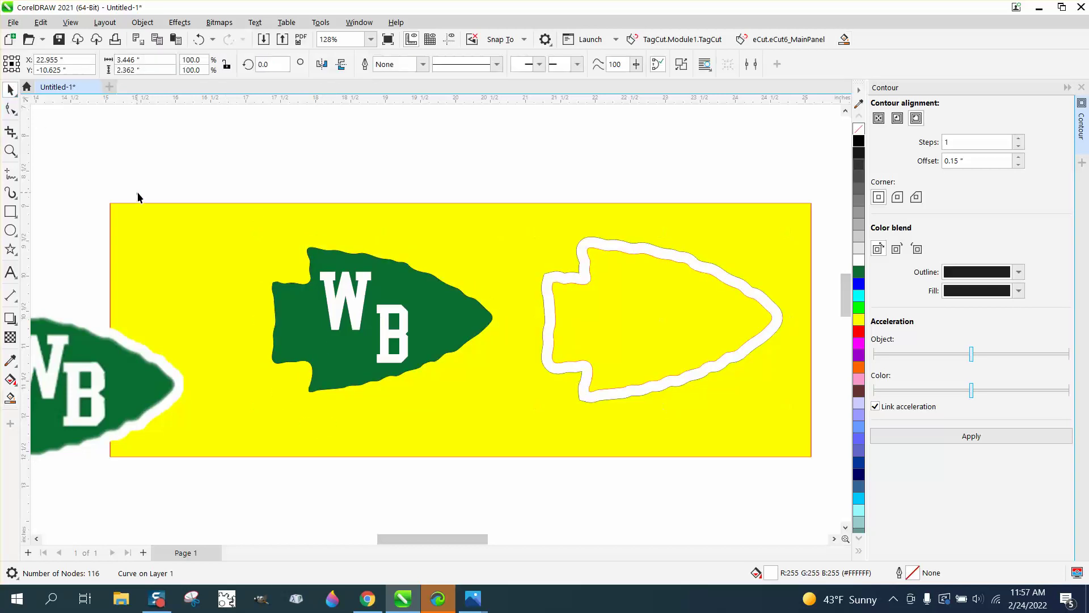
pyautogui.click(347, 312)
pyautogui.press('Delete')
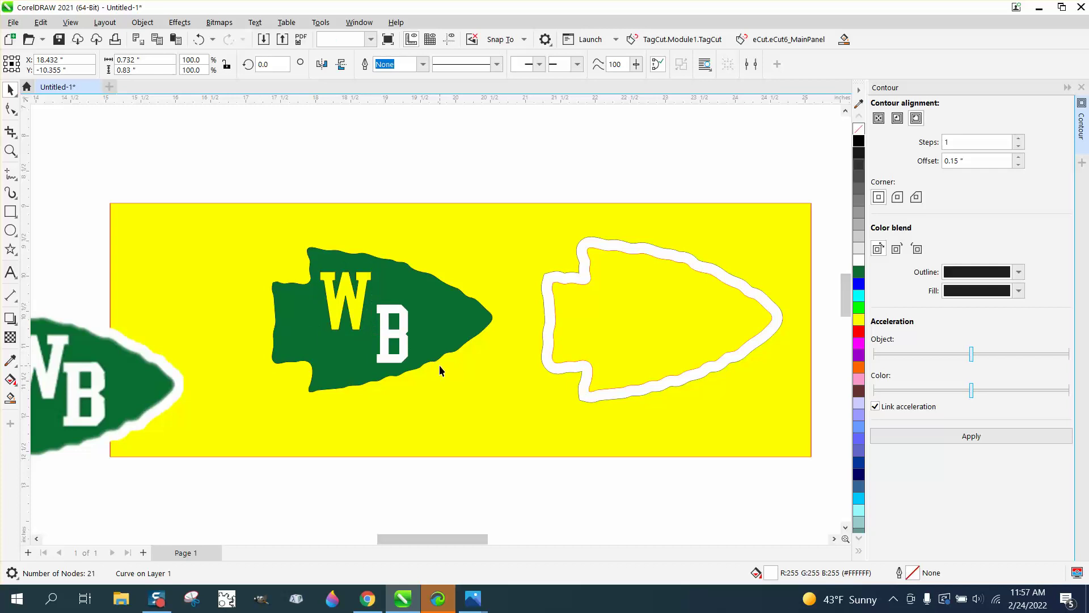
pyautogui.click(407, 327)
pyautogui.press('Delete')
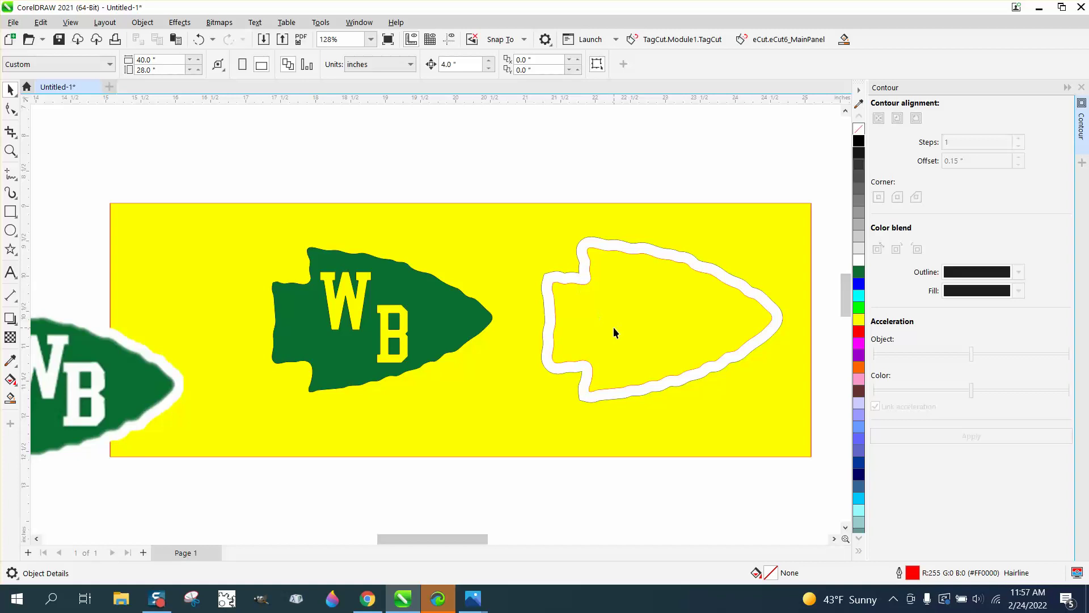
pyautogui.moveTo(537, 262)
pyautogui.mouseDown()
pyautogui.moveTo(715, 404)
pyautogui.moveTo(547, 264)
pyautogui.mouseUp()
# - Try a white fill and no outline on the right arrow's three parts, then undo both
pyautogui.moveTo(495, 205); pyautogui.dragTo(812, 450)
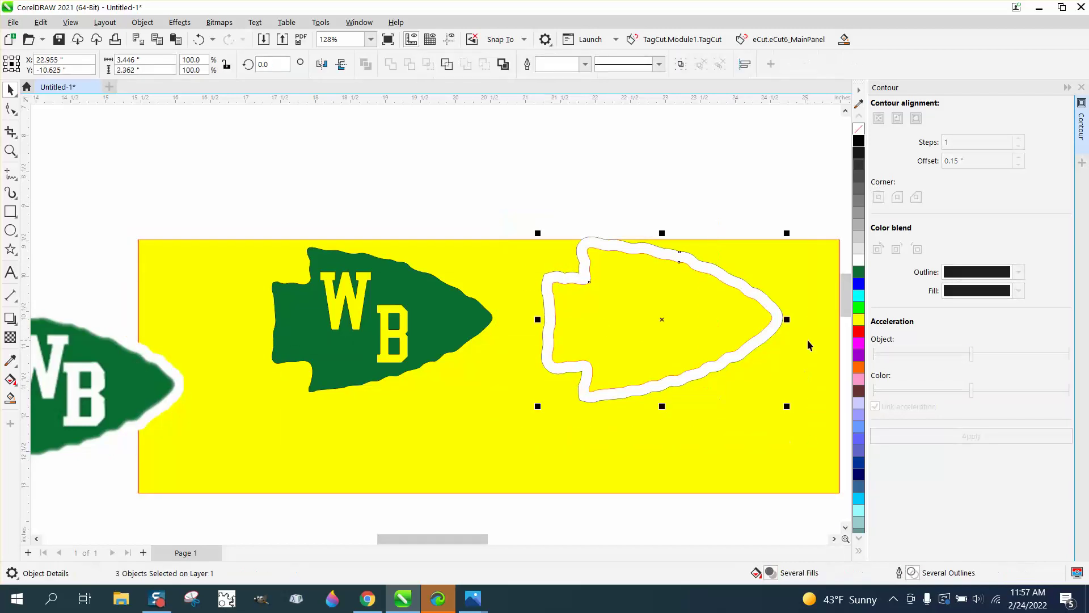
pyautogui.click(859, 259)
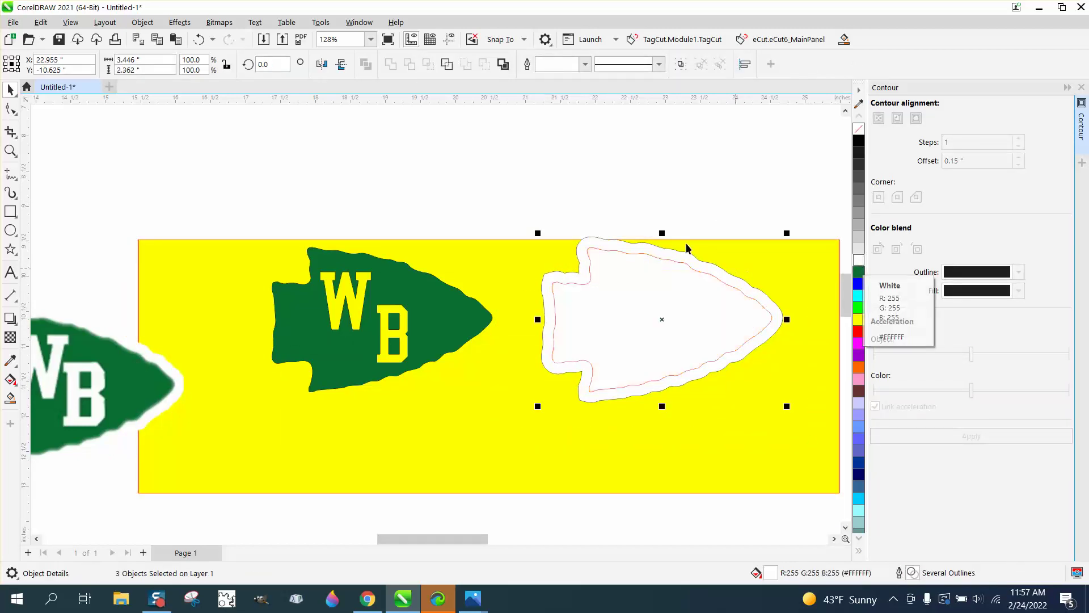
pyautogui.rightClick(859, 129)
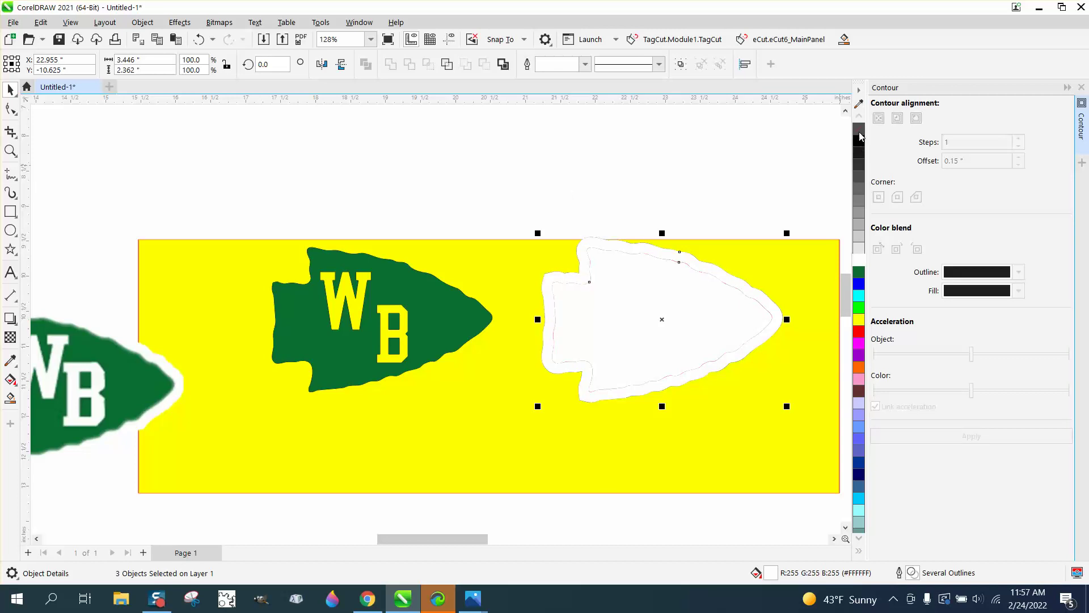
pyautogui.click(605, 180)
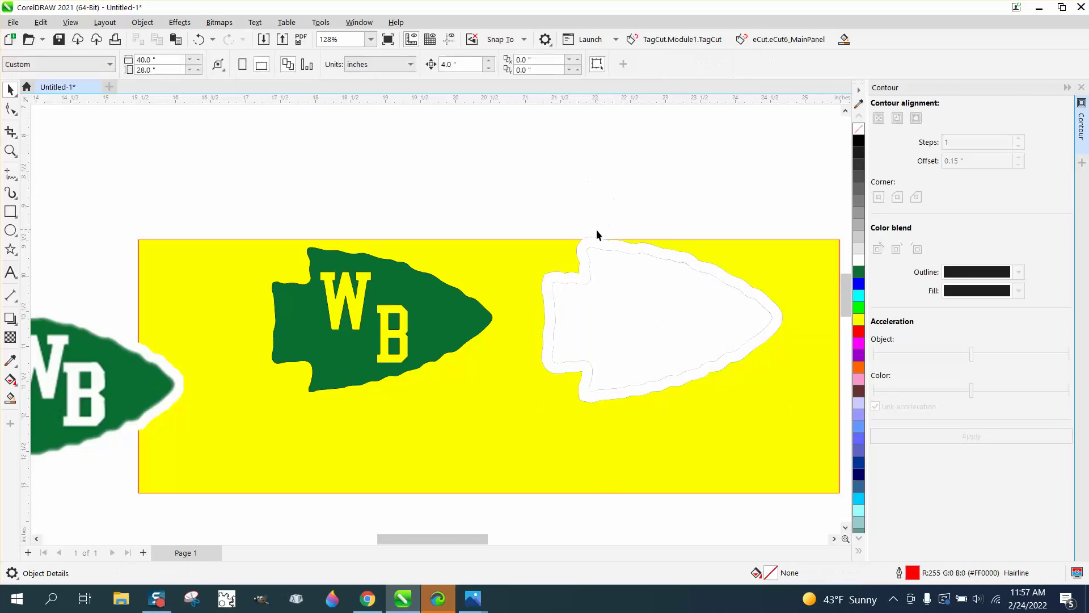
pyautogui.click(198, 39)
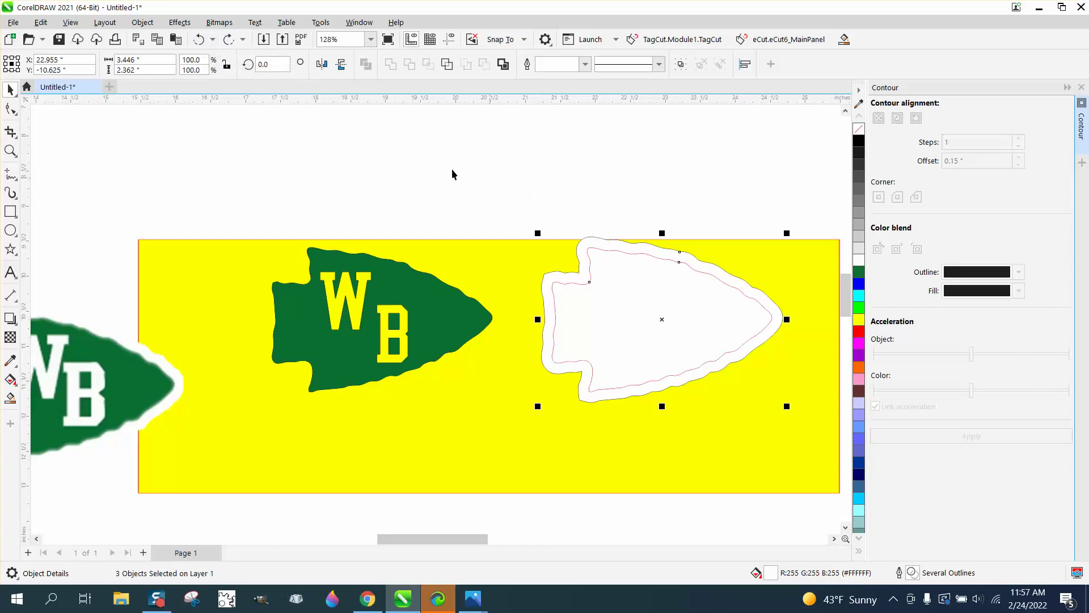
pyautogui.click(198, 39)
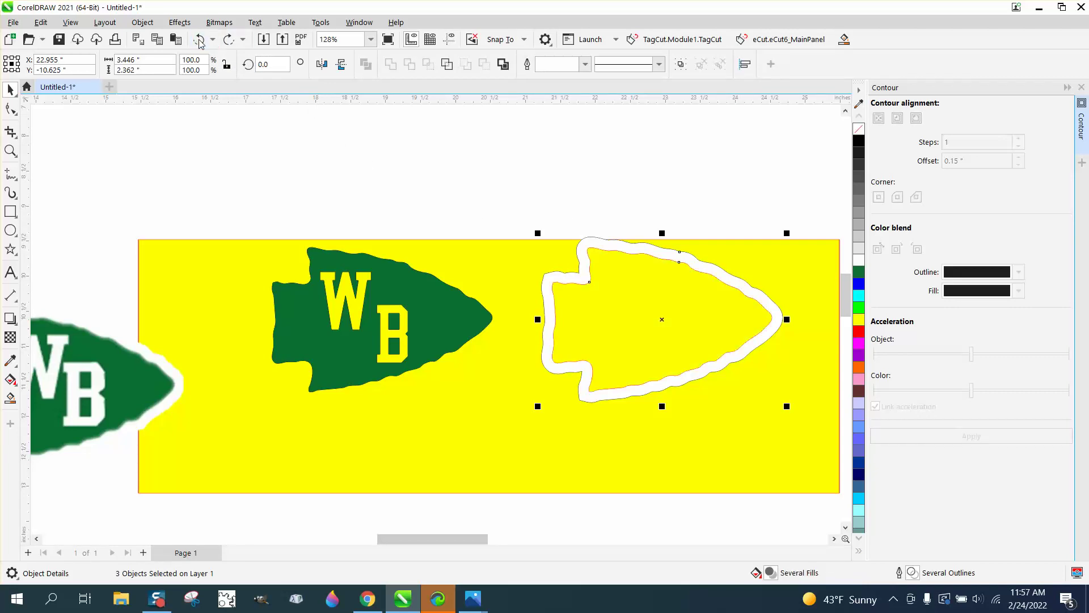
# - Marquee-select the right arrow's three parts and break the contour group apart
pyautogui.click(142, 22)
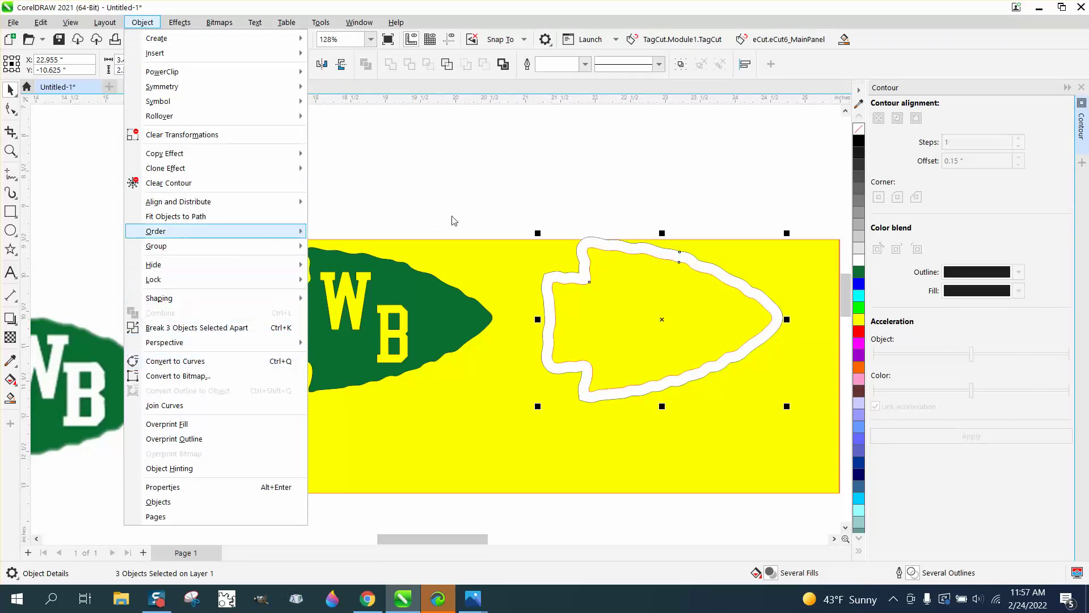
pyautogui.click(531, 197)
pyautogui.moveTo(518, 328); pyautogui.dragTo(804, 453)
pyautogui.click(143, 22)
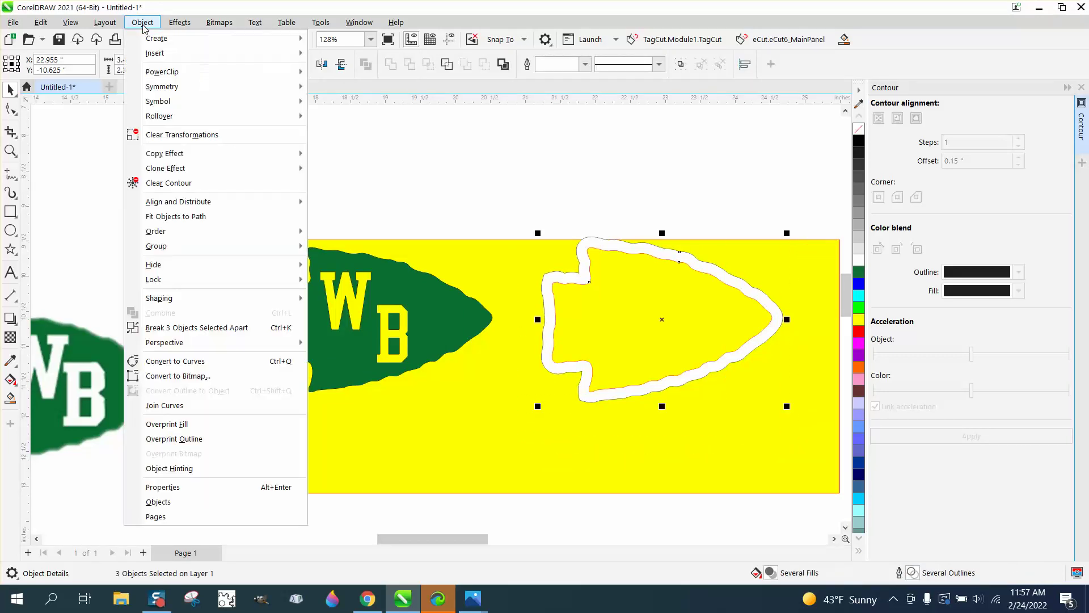
pyautogui.click(170, 327)
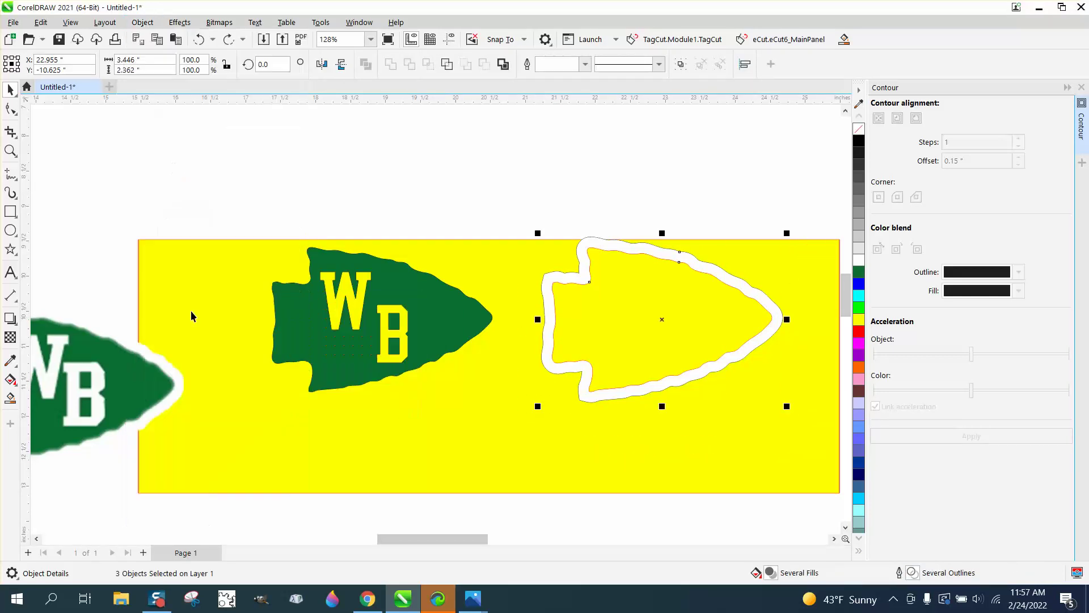
# - Select the separated outer contour shape of the right arrow
pyautogui.click(570, 150)
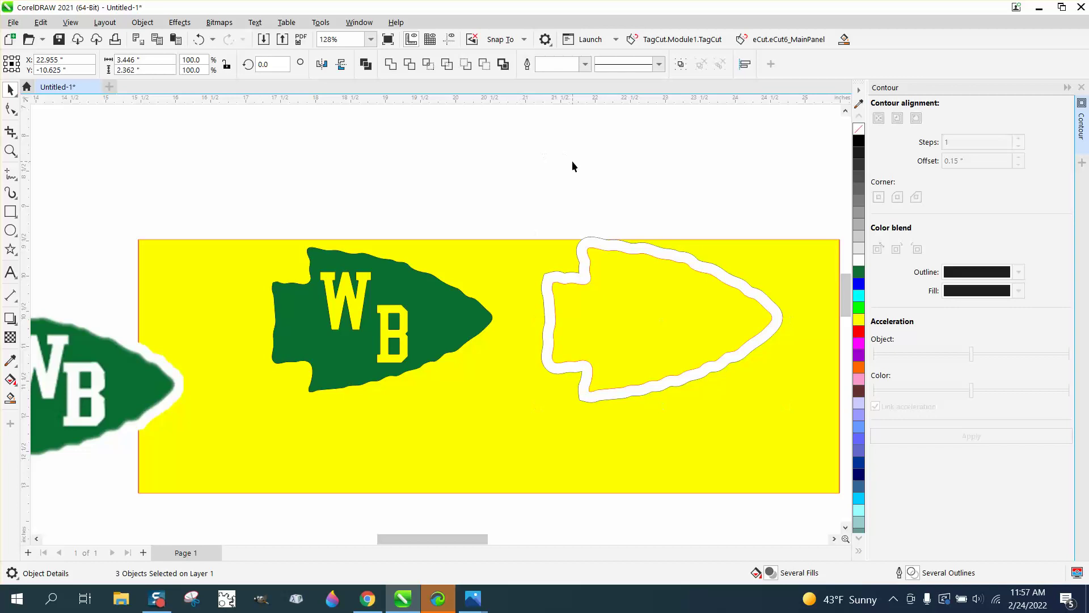
pyautogui.click(603, 254)
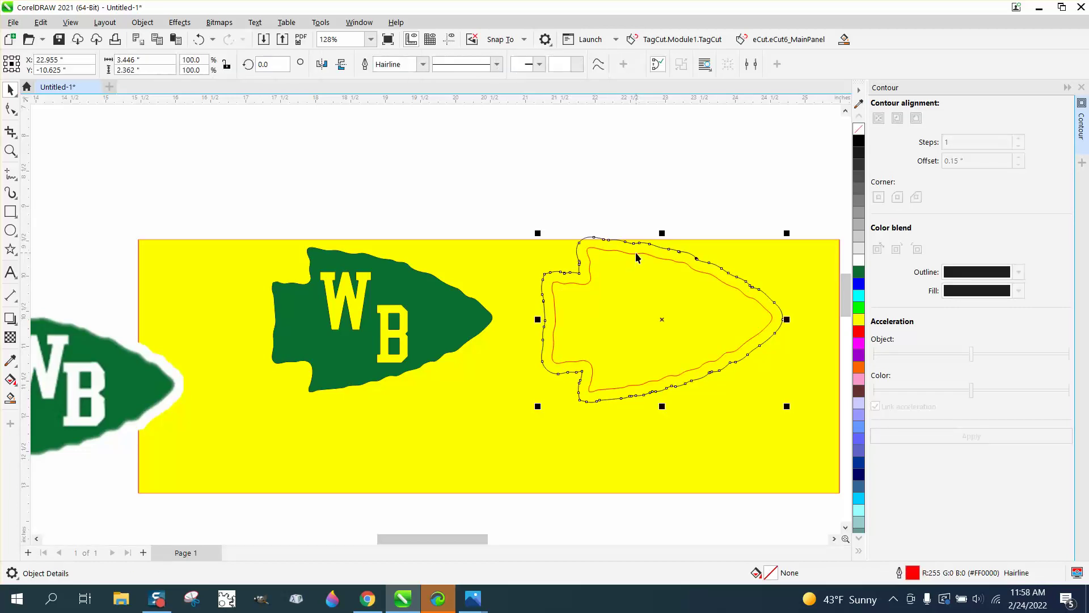
pyautogui.press('Escape')
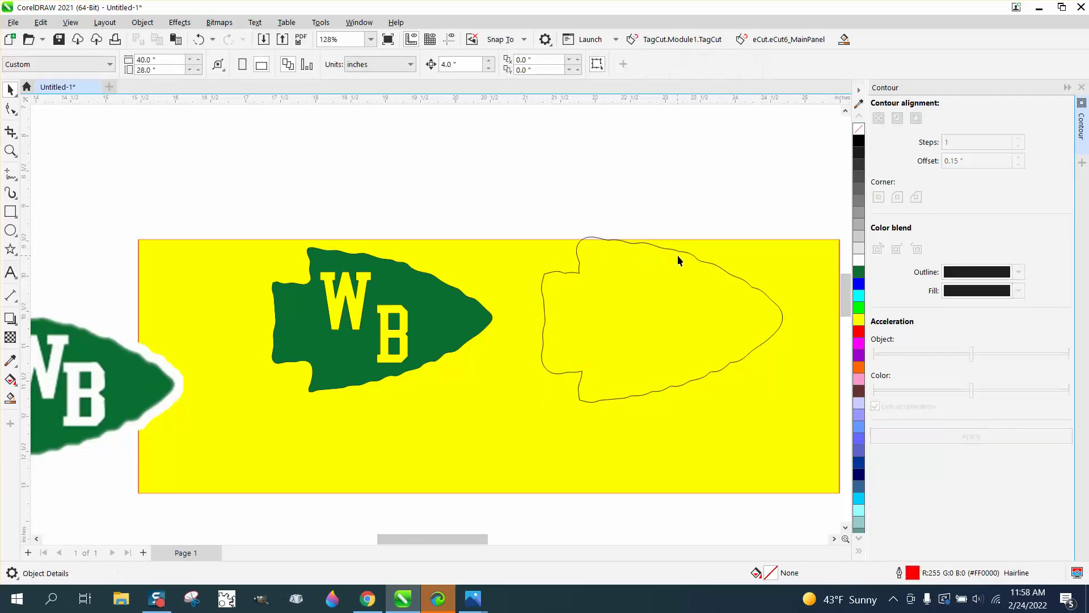
pyautogui.click(682, 256)
# - Fill the contour shape white, remove its outline, and shift it 4 inches left onto the arrowhead
pyautogui.click(859, 259)
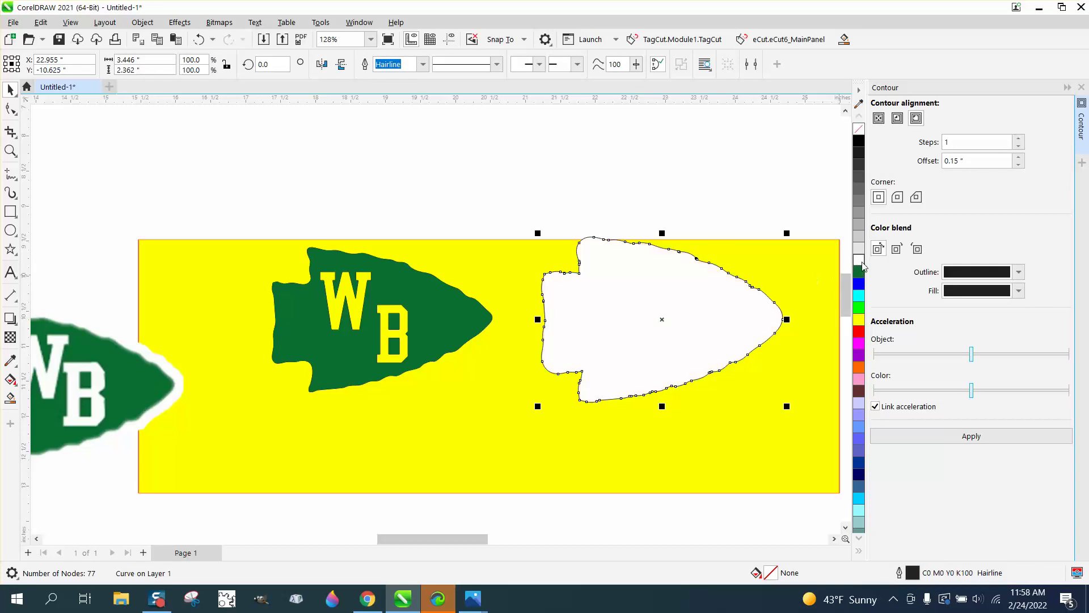
pyautogui.rightClick(859, 129)
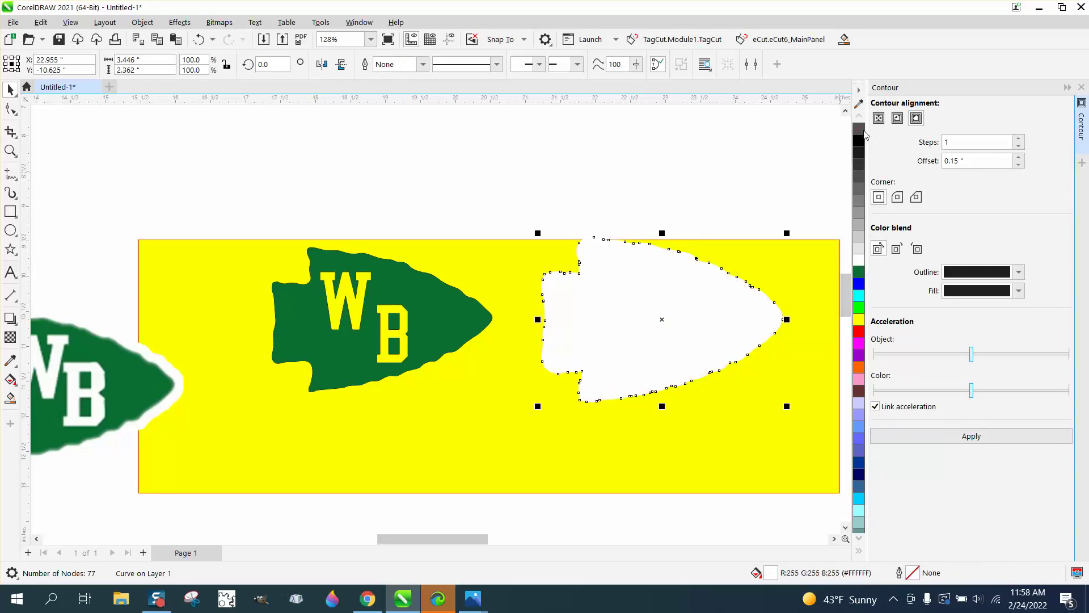
pyautogui.press('Left')
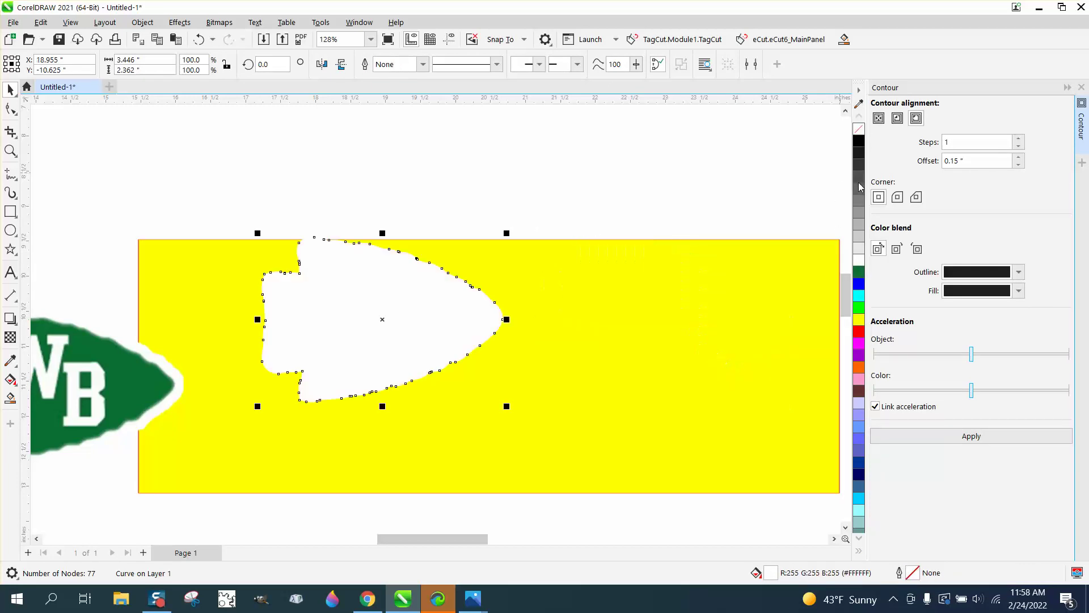
# - Send the white shape, then the yellow rectangle, to the back of the page
pyautogui.click(142, 22)
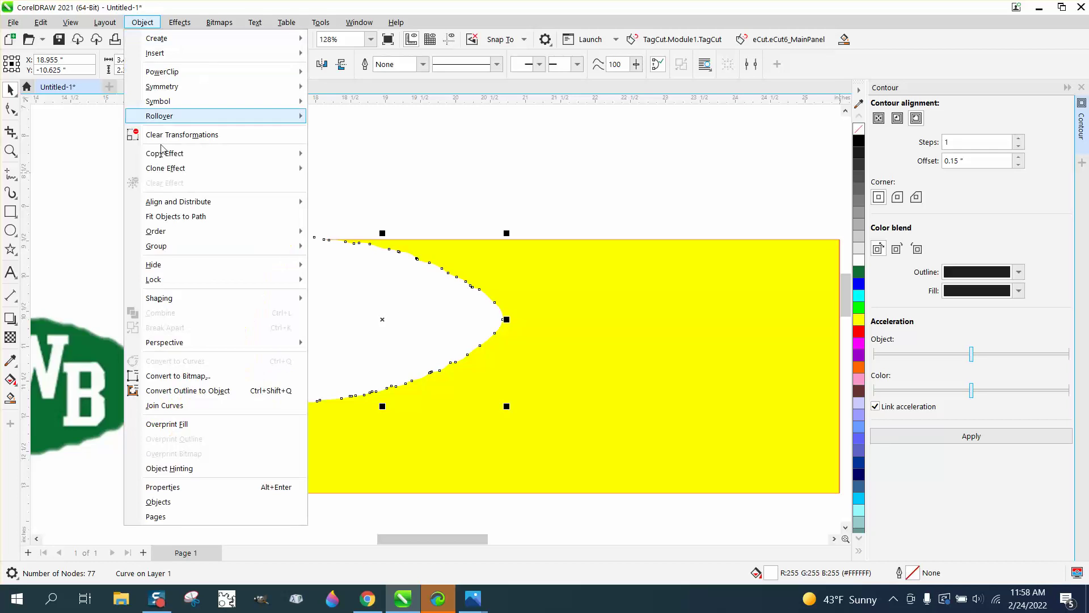
pyautogui.moveTo(176, 230)
pyautogui.click(318, 249)
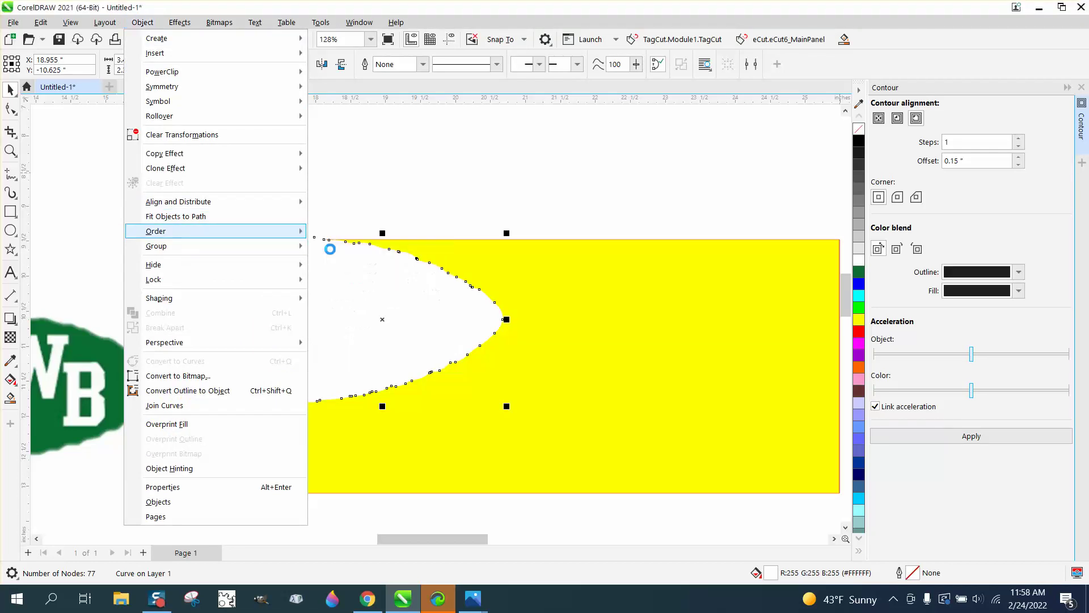
pyautogui.click(585, 267)
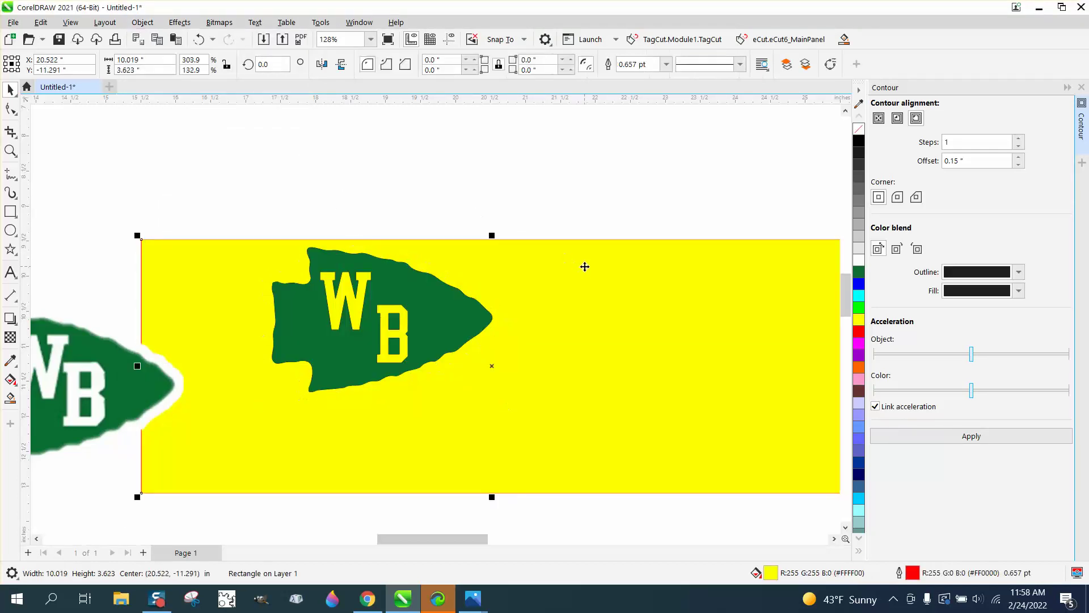
pyautogui.click(143, 22)
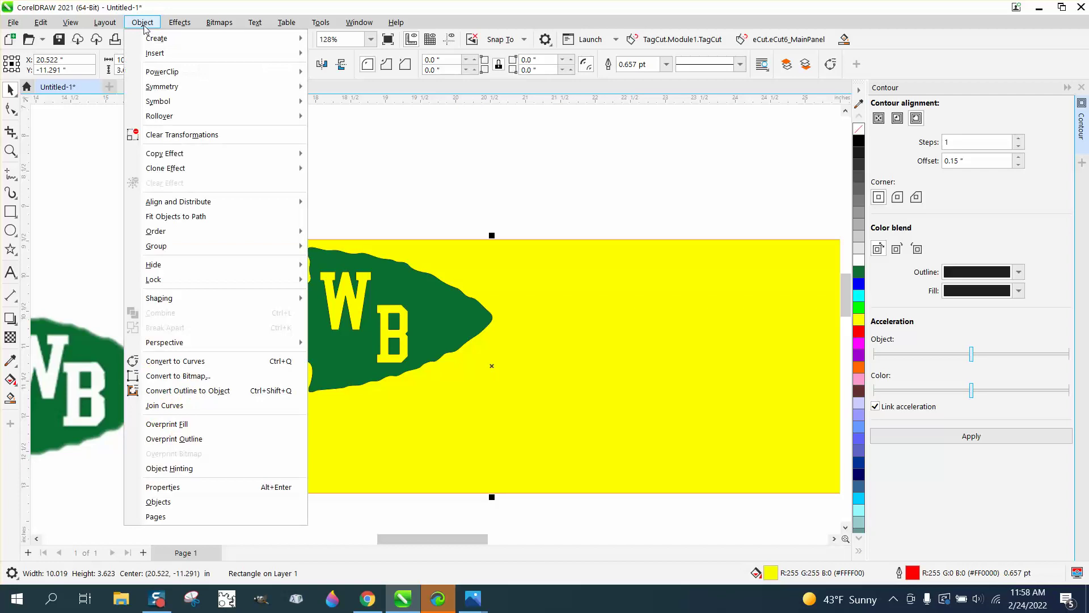
pyautogui.moveTo(187, 236)
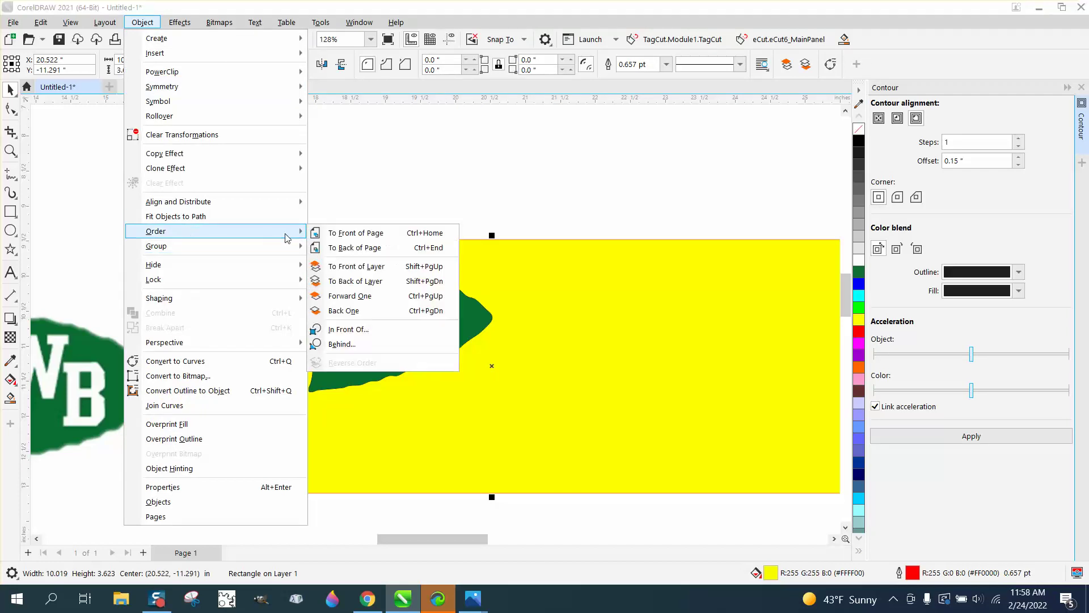
pyautogui.click(335, 248)
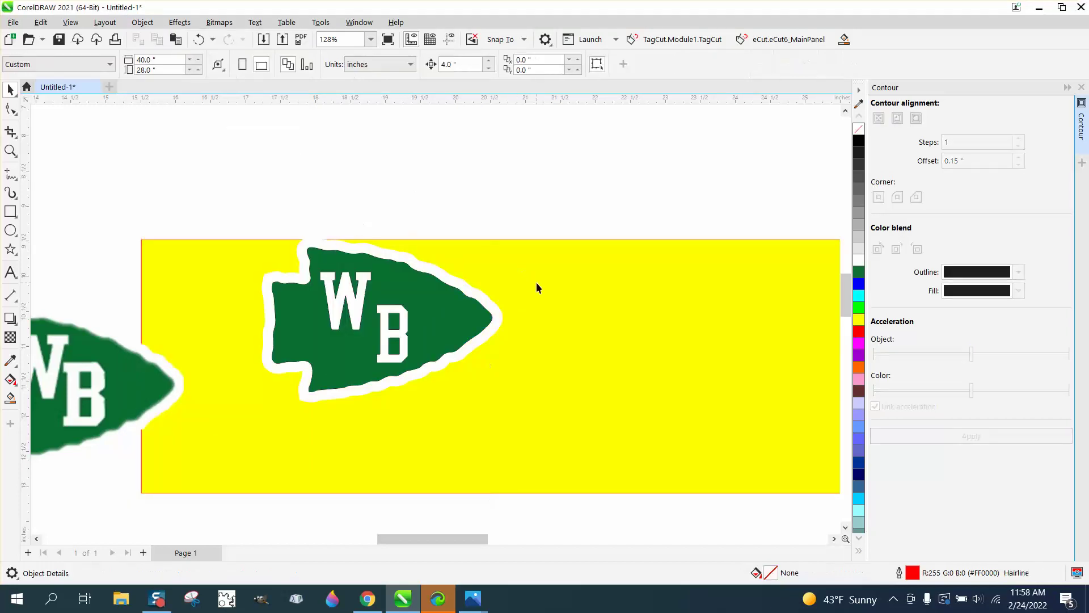
# - Move the yellow rectangle slightly up and left, then zoom in on the WB logo and back out
pyautogui.moveTo(537, 287); pyautogui.dragTo(524, 252)
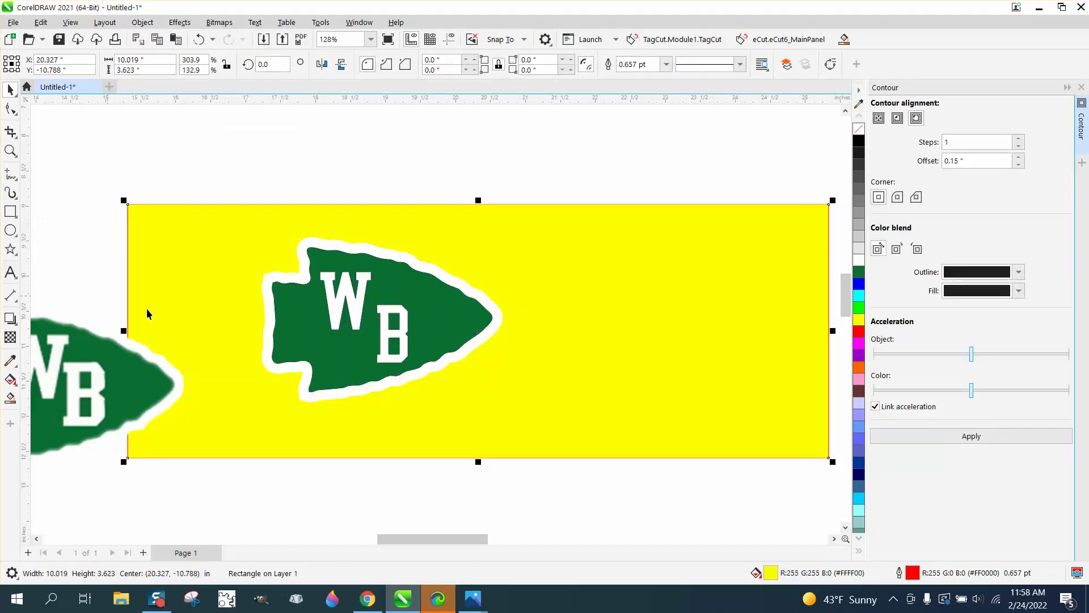
pyautogui.click(10, 150)
pyautogui.moveTo(232, 202); pyautogui.dragTo(569, 461)
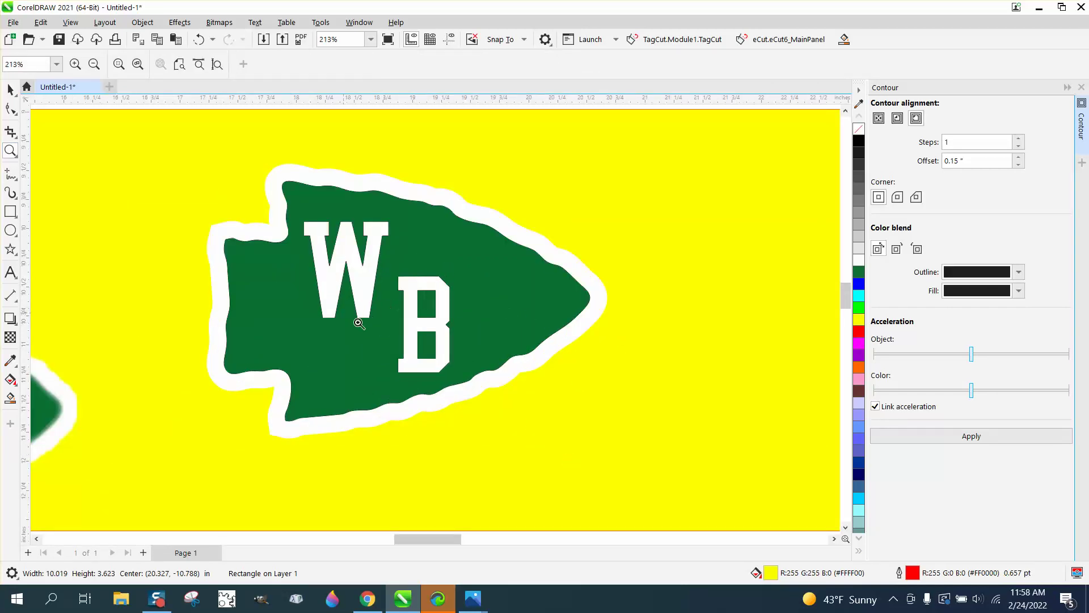
pyautogui.scroll(-1, 459, 357)
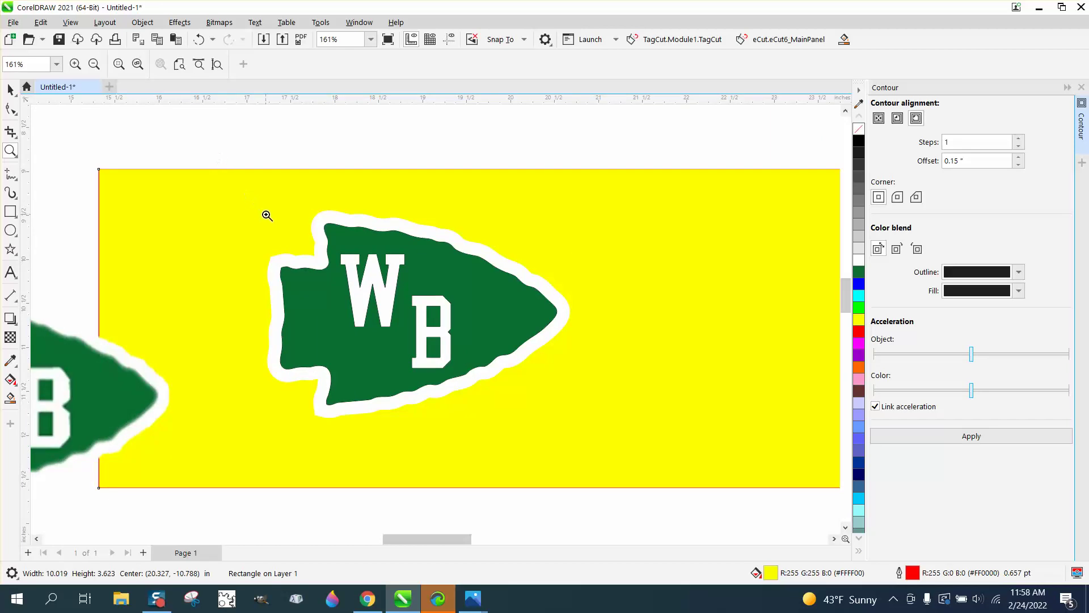